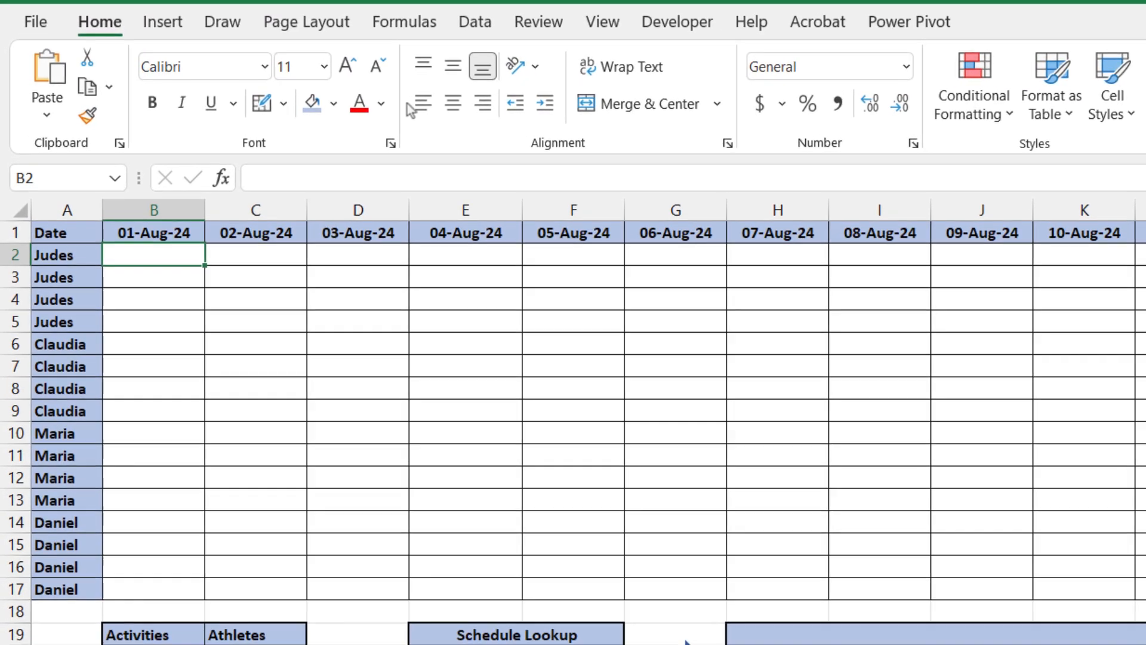
Start a RANDARRAY formula in cell B2 with COUNTA(A2:A17) as its number of rows
{"action": "type", "text": "="}
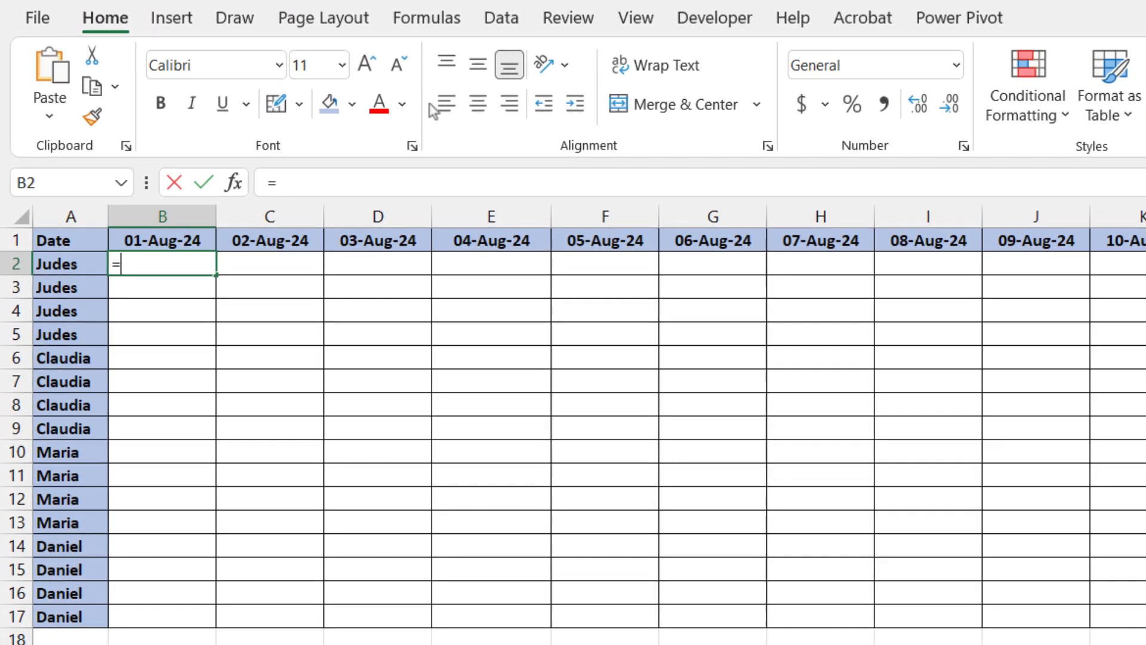
{"action": "type", "text": "randar"}
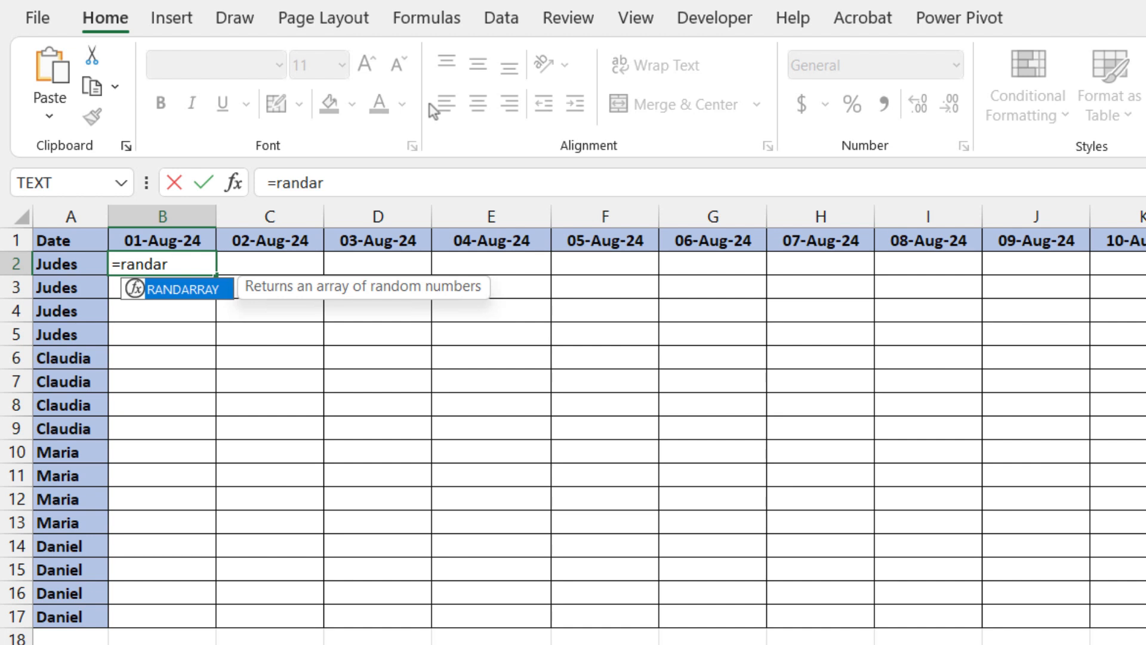
{"action": "key", "text": "Tab"}
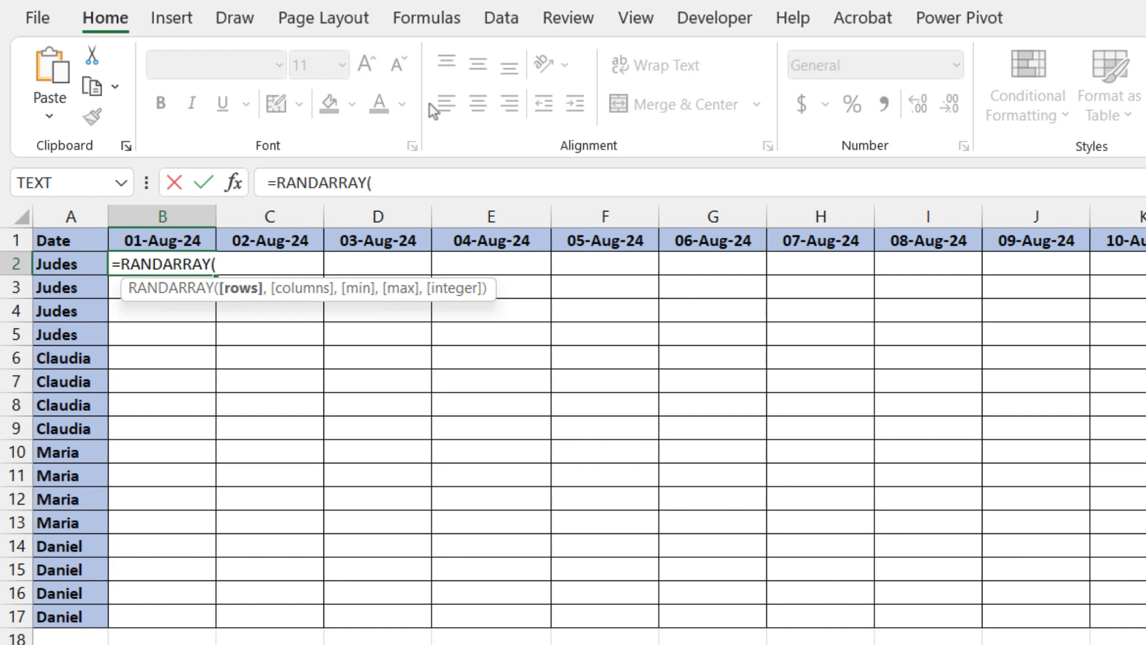
{"action": "type", "text": "counta"}
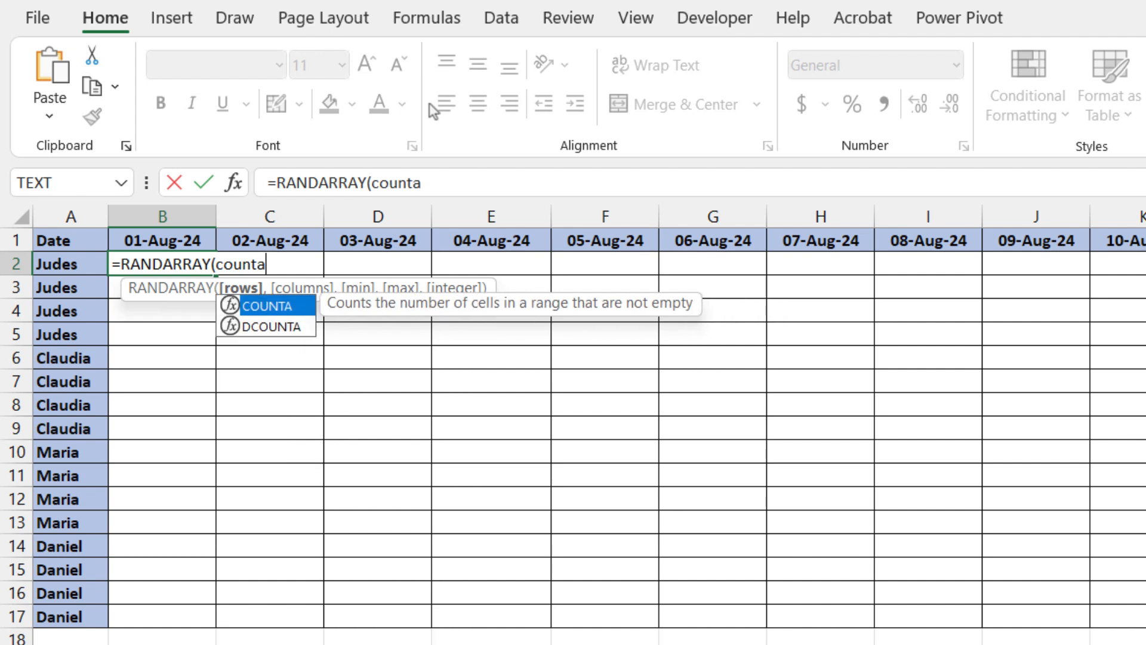
{"action": "key", "text": "Tab"}
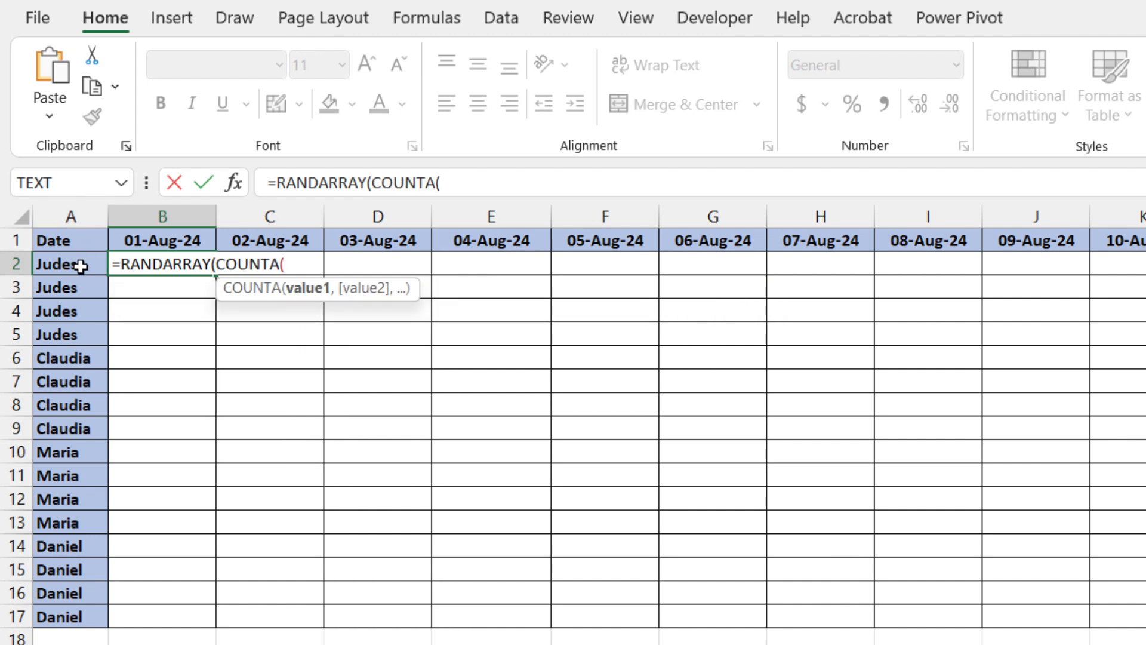
{"action": "left_click_drag", "start_coordinate": [84, 263], "coordinate": [62, 606]}
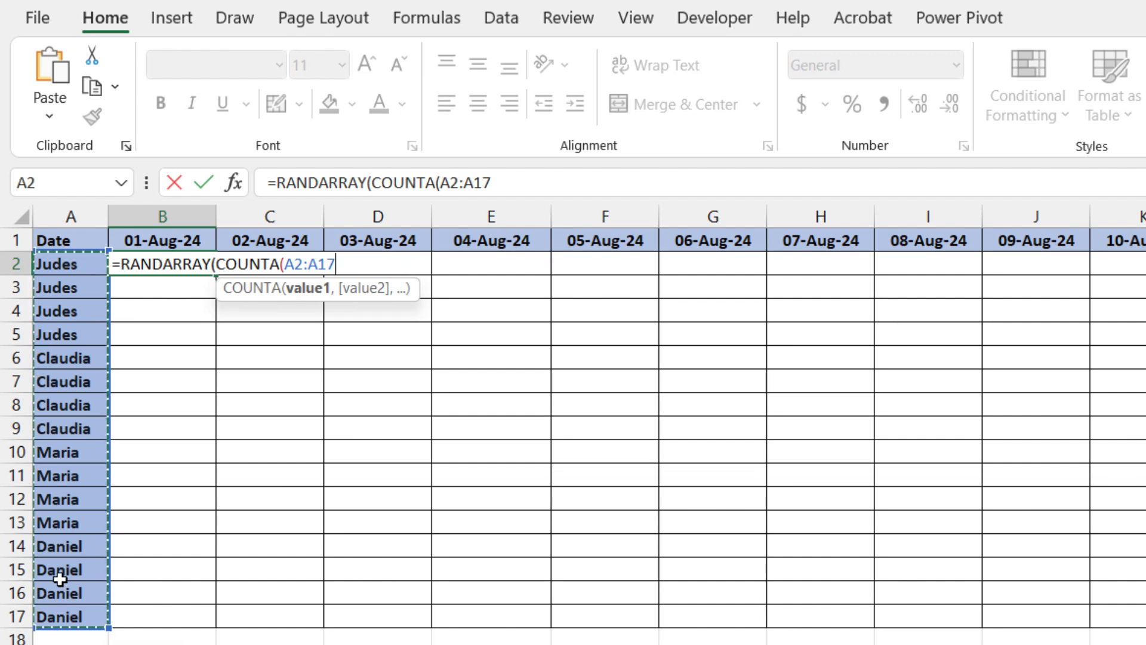
{"action": "type", "text": ")"}
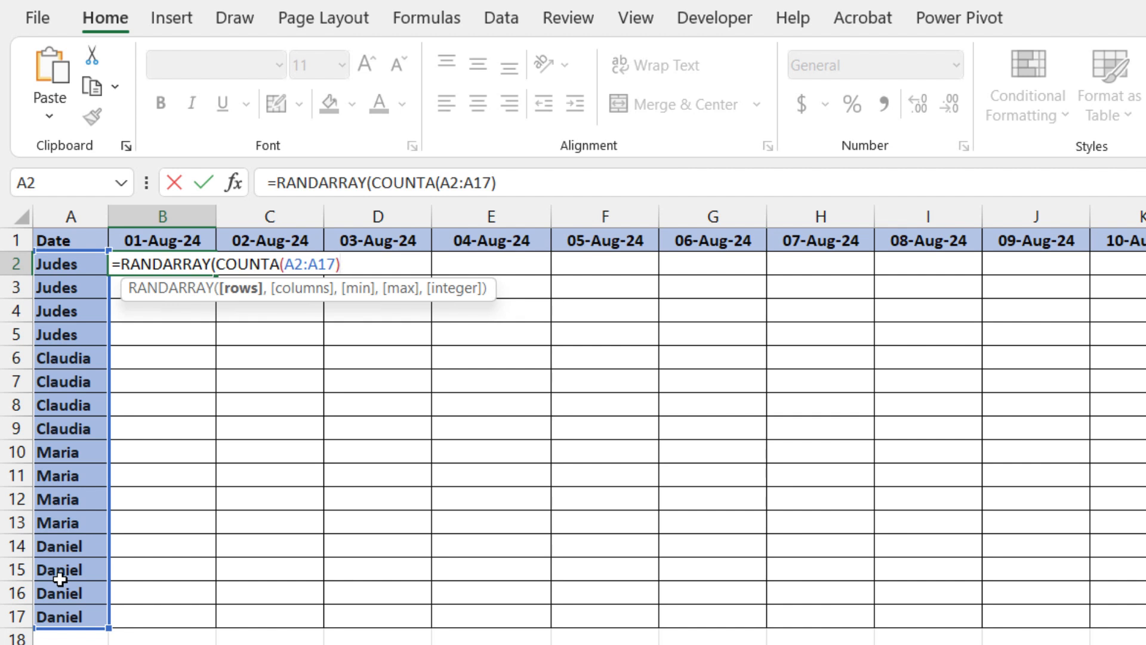
{"action": "type", "text": ","}
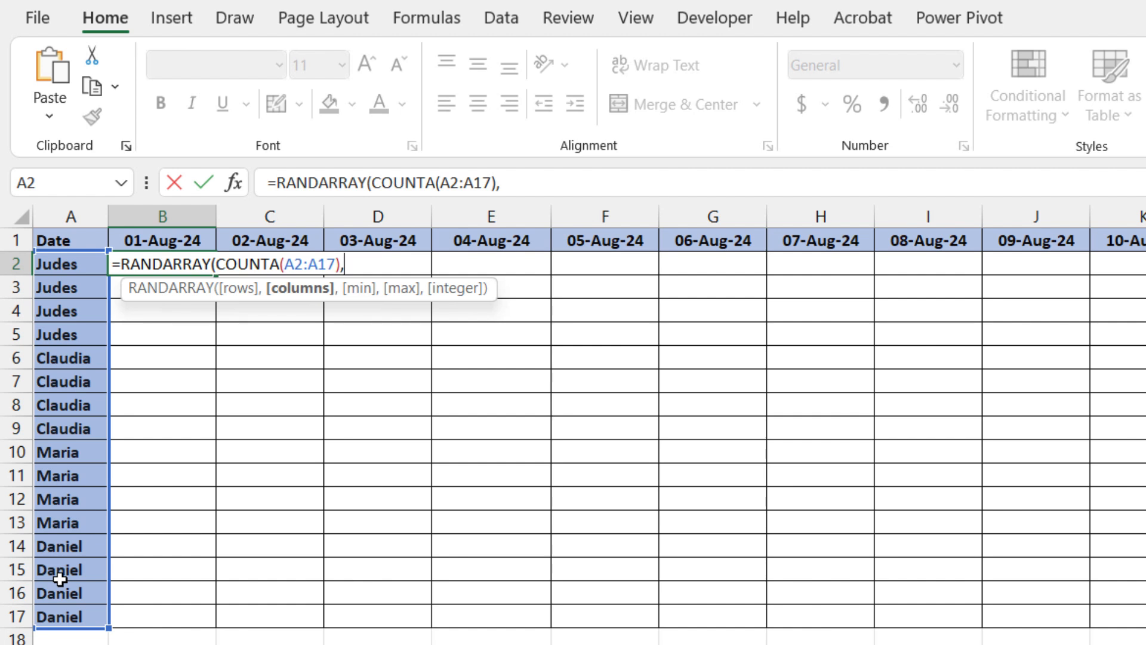
Add COUNTA(B1:AF1), spanning all the date headers, as the formula's number of columns
{"action": "type", "text": "counta"}
{"action": "key", "text": "Tab"}
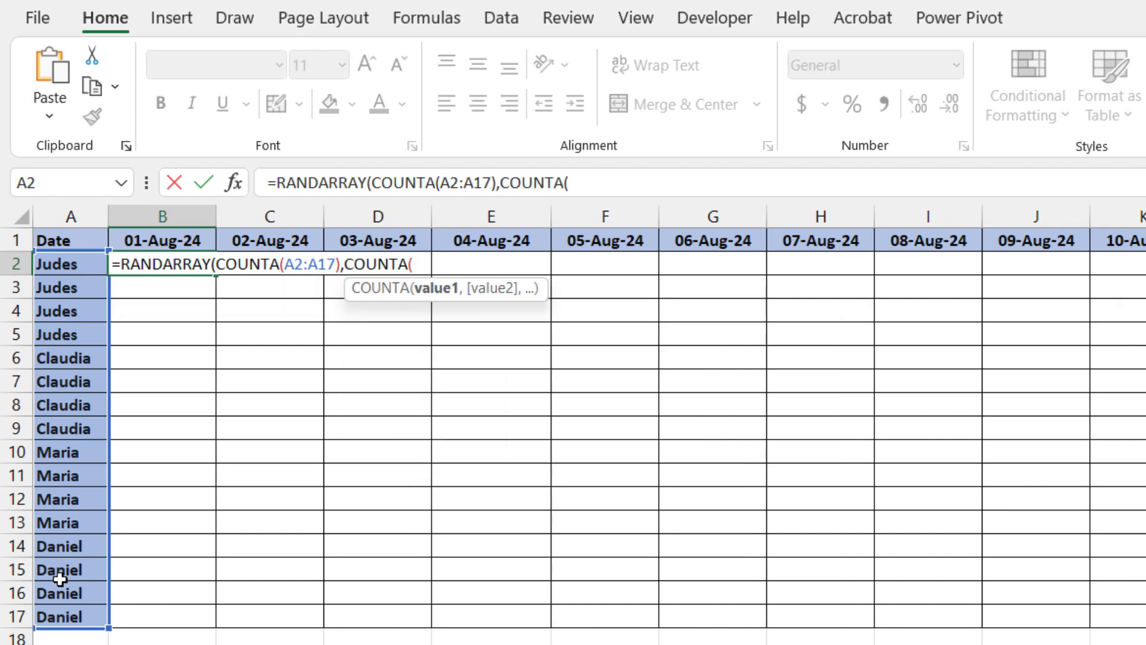
{"action": "left_click", "coordinate": [161, 242]}
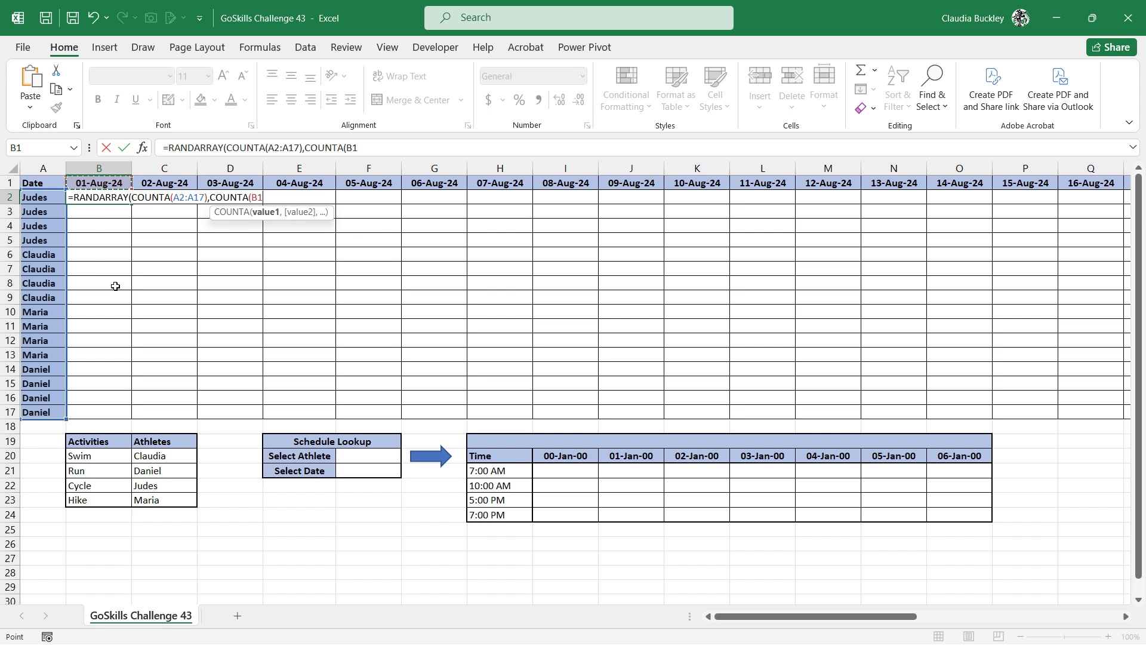
{"action": "key", "text": "ctrl+shift+Right"}
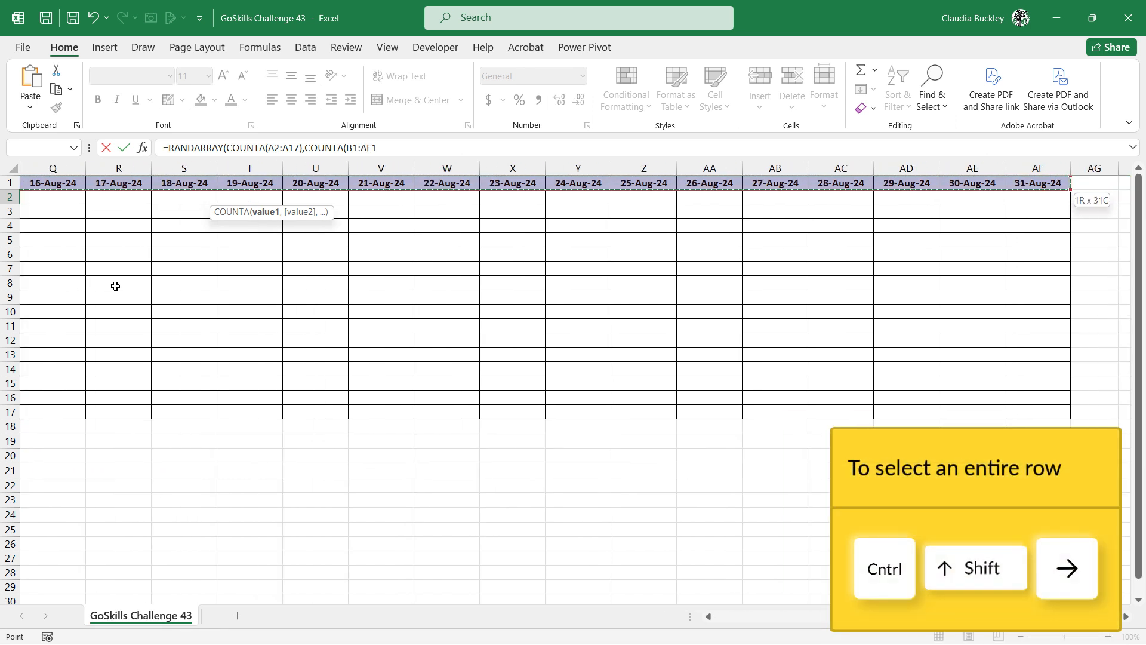
{"action": "type", "text": ")"}
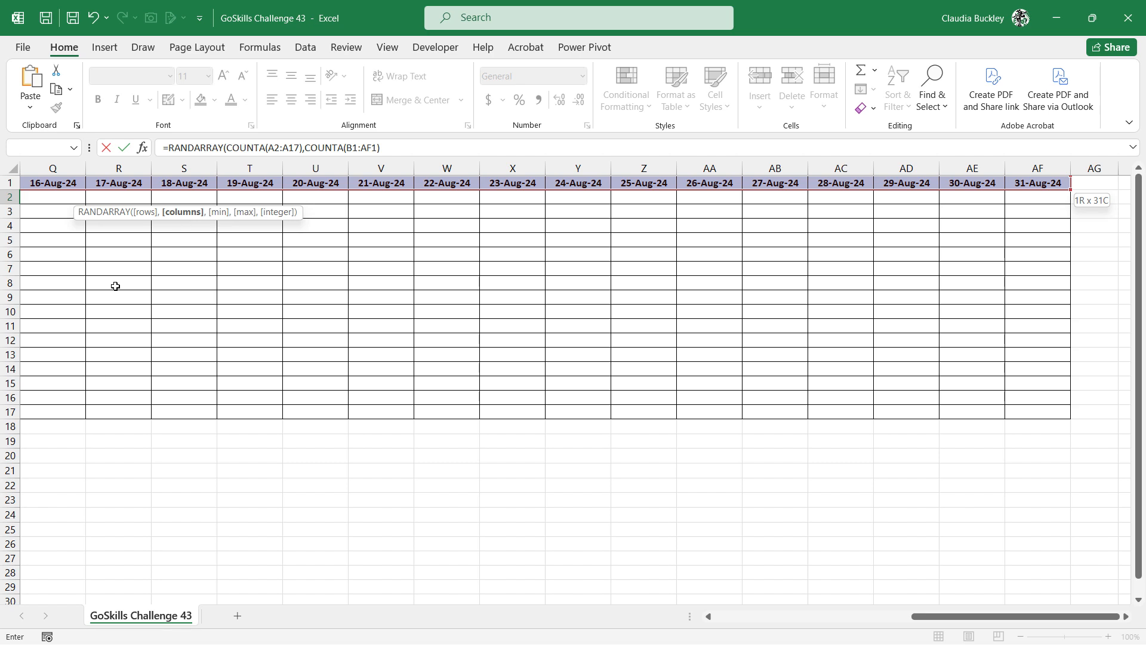
{"action": "type", "text": ","}
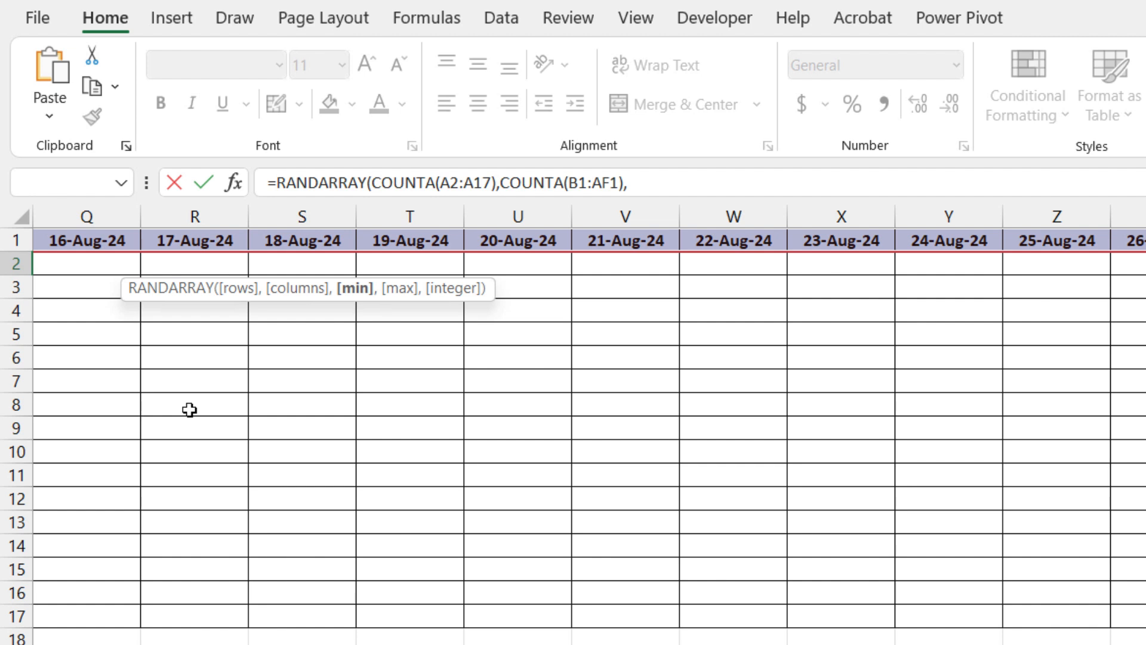
Complete the RANDARRAY formula with minimum 1, maximum 4 and TRUE for integers, and enter it
{"action": "type", "text": "1,"}
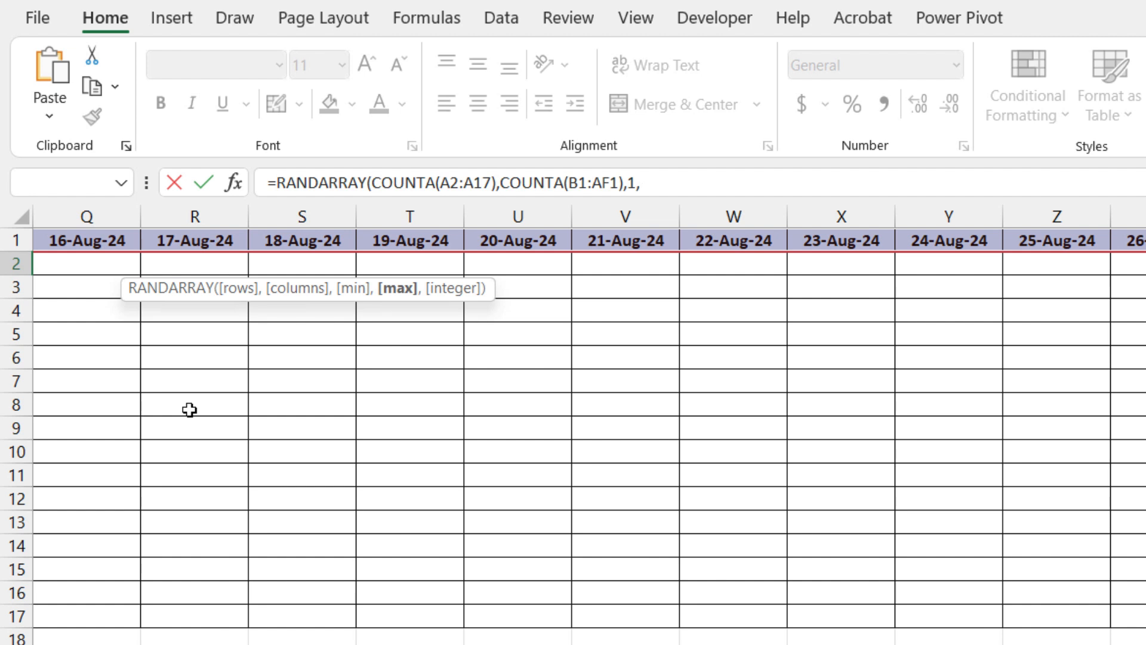
{"action": "type", "text": "4,"}
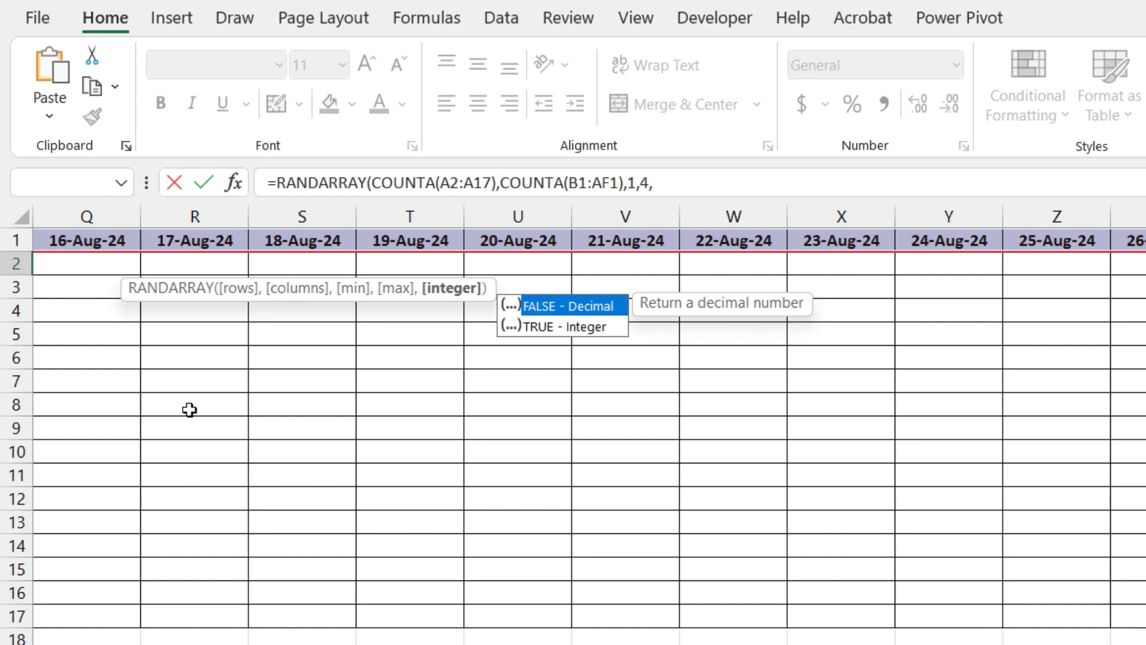
{"action": "type", "text": "true)"}
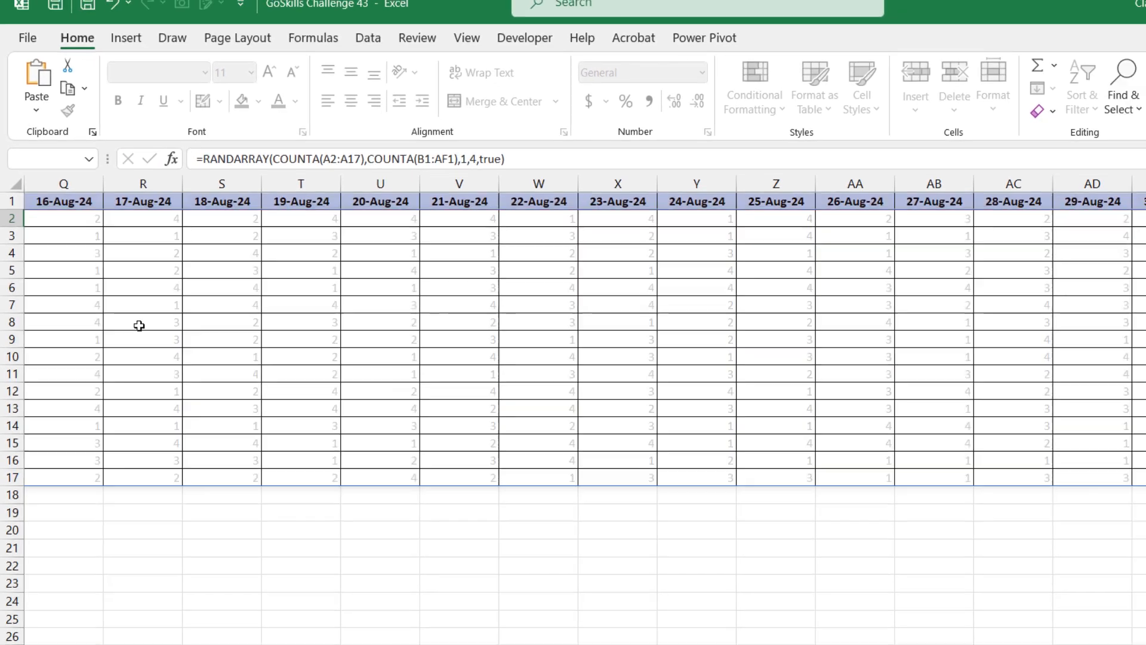
{"action": "key", "text": "Return"}
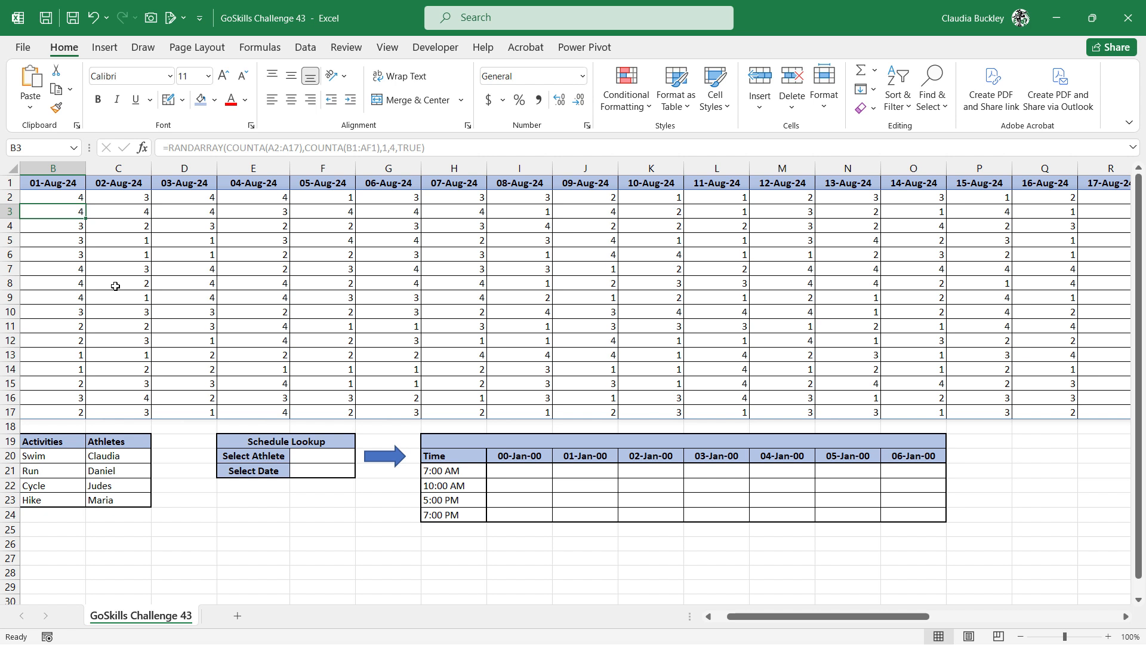
Wrap the RANDARRAY formula in B2 in a CHOOSE function so that it serves as the index number
{"action": "scroll", "coordinate": [116, 286], "scroll_direction": "left", "scroll_amount": 1}
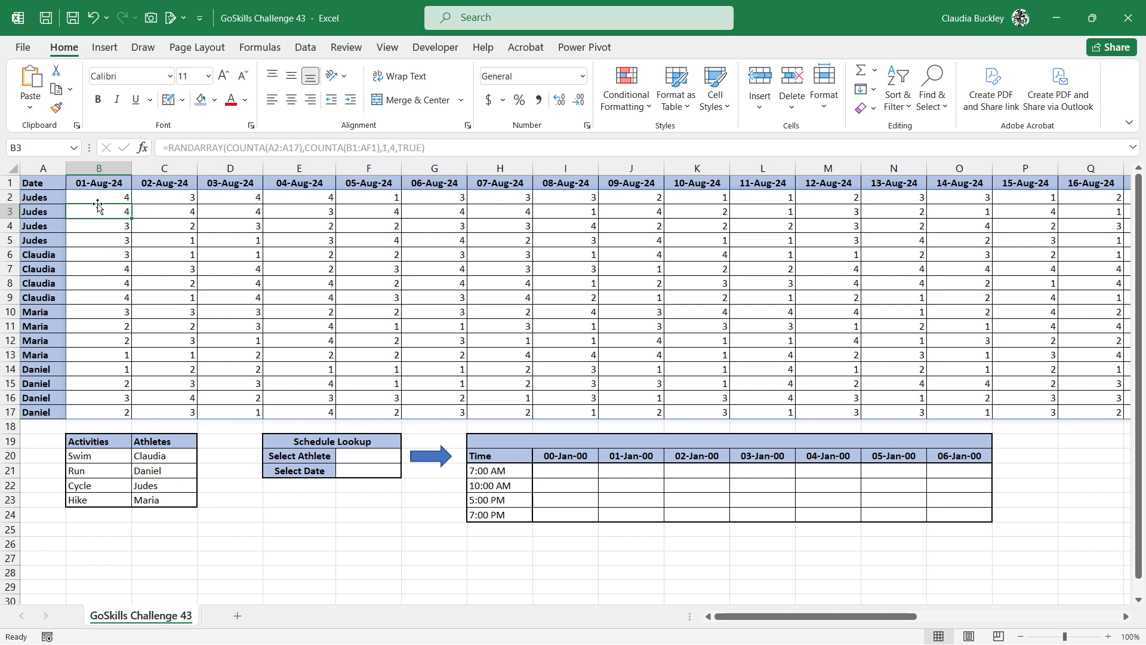
{"action": "left_click", "coordinate": [98, 197]}
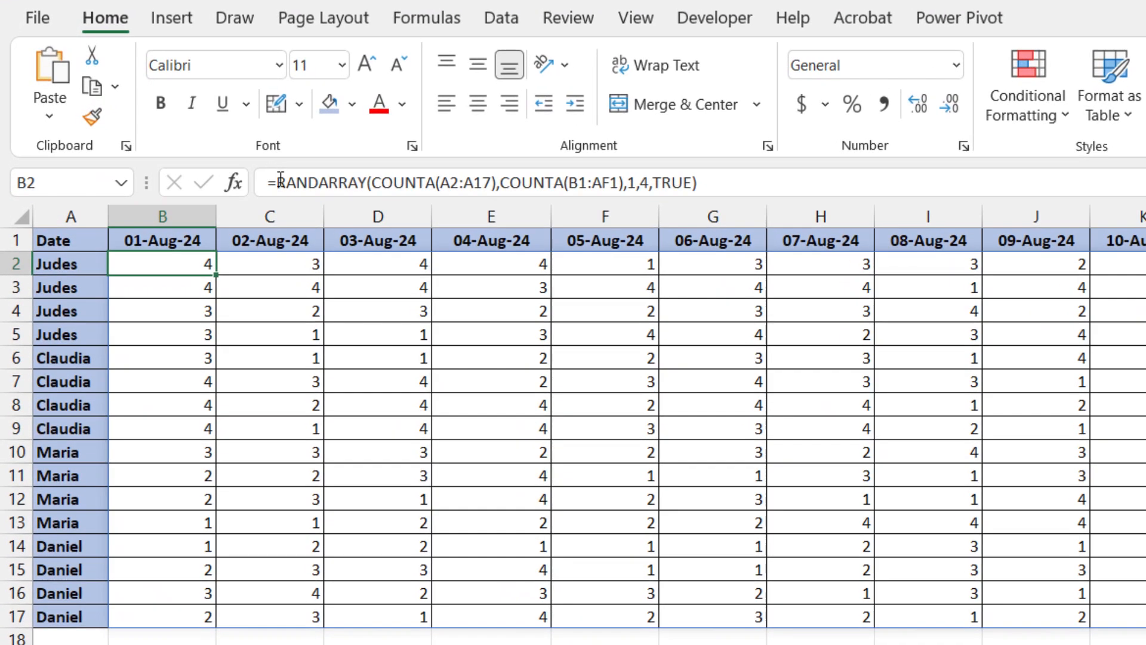
{"action": "left_click", "coordinate": [270, 180]}
{"action": "type", "text": "choose"}
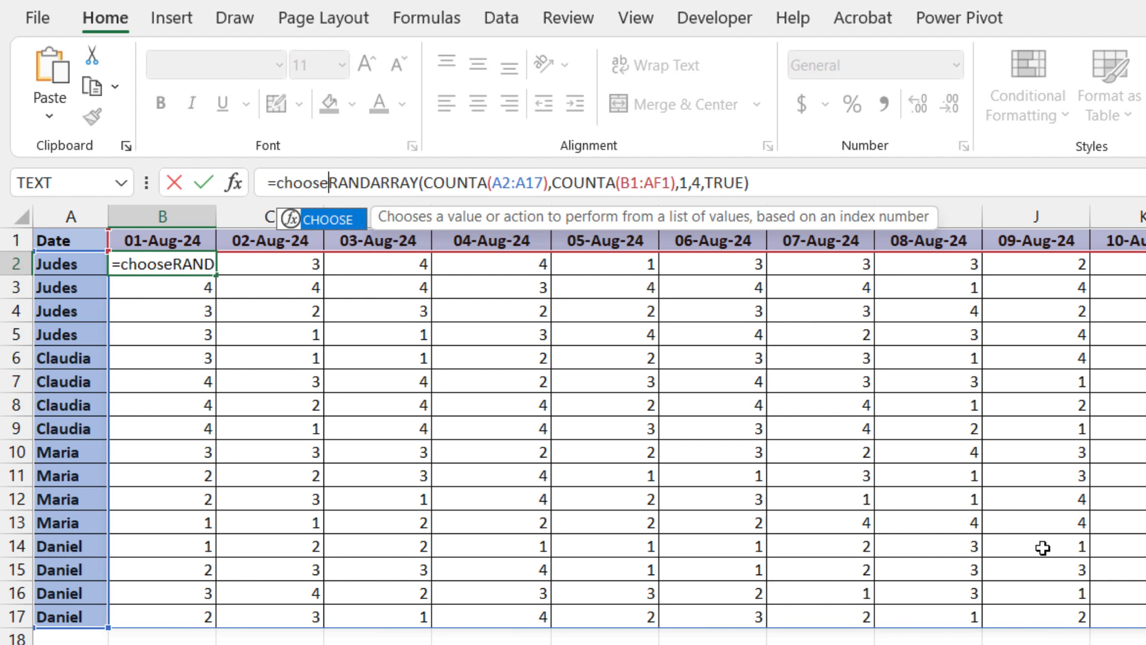
{"action": "type", "text": "("}
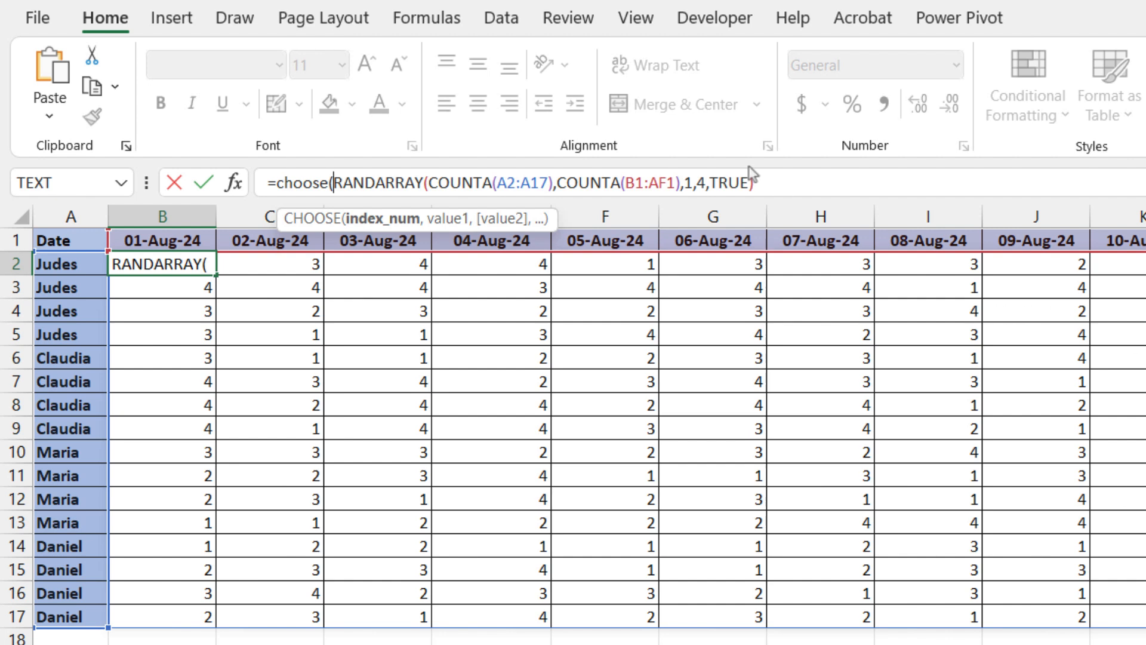
{"action": "left_click", "coordinate": [775, 184]}
{"action": "type", "text": ","}
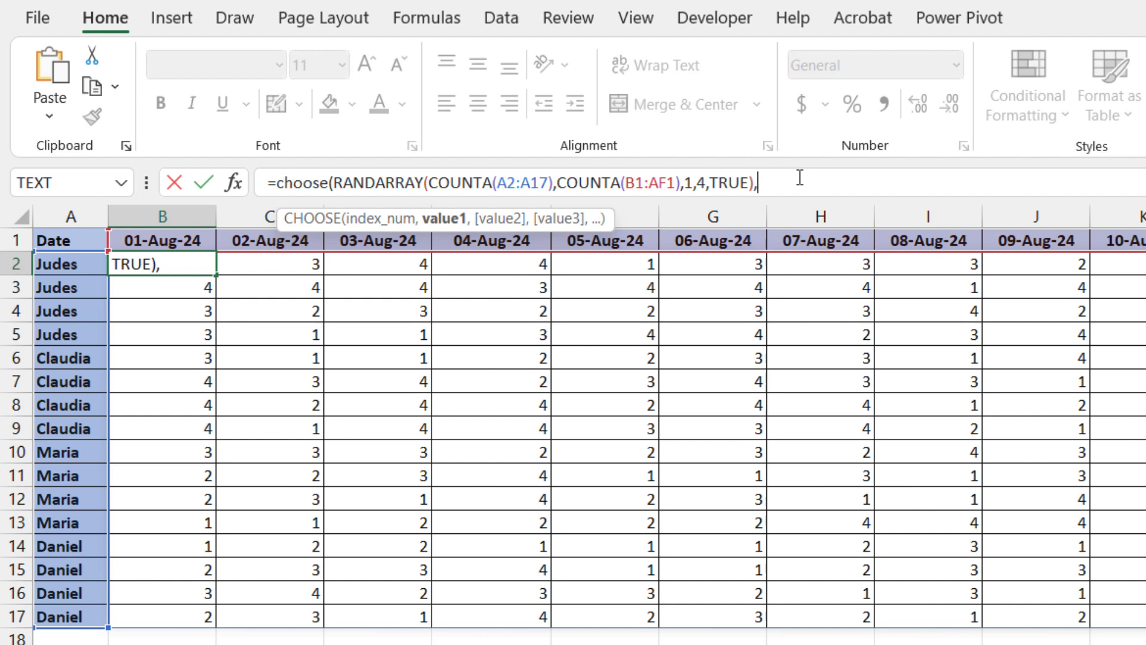
Complete the CHOOSE formula with the values "Swim", "Run", "Cycle" and "Hike", and enter it
{"action": "type", "text": "\"Swim\",\"Run\",\"Cycle\","}
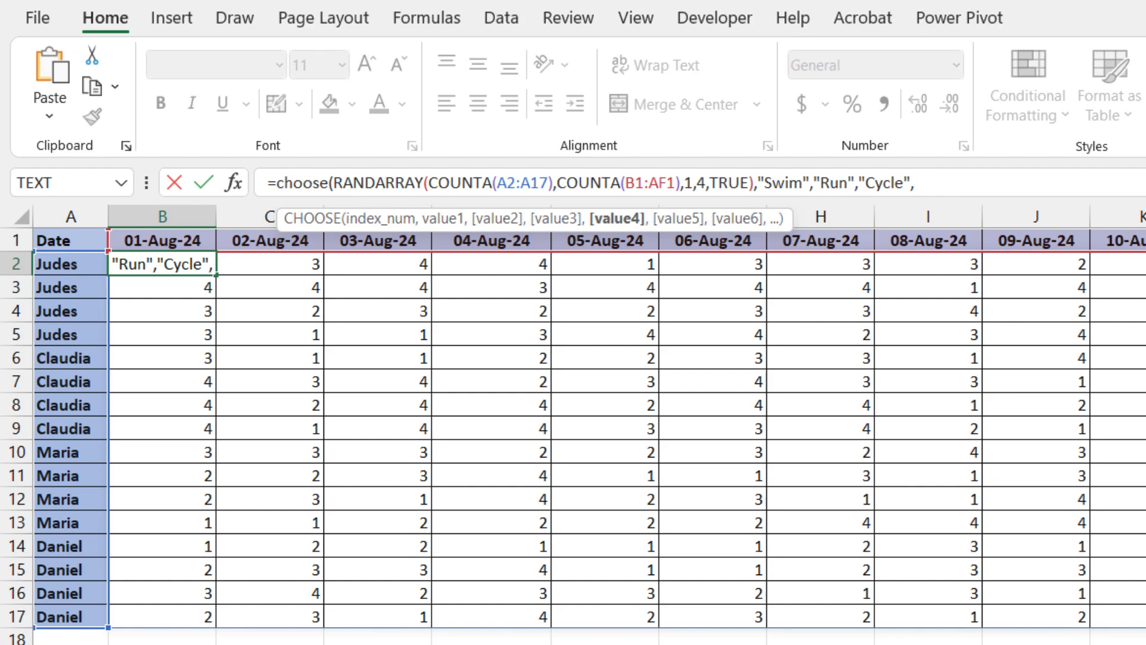
{"action": "type", "text": "\"Hike\""}
{"action": "type", "text": ")"}
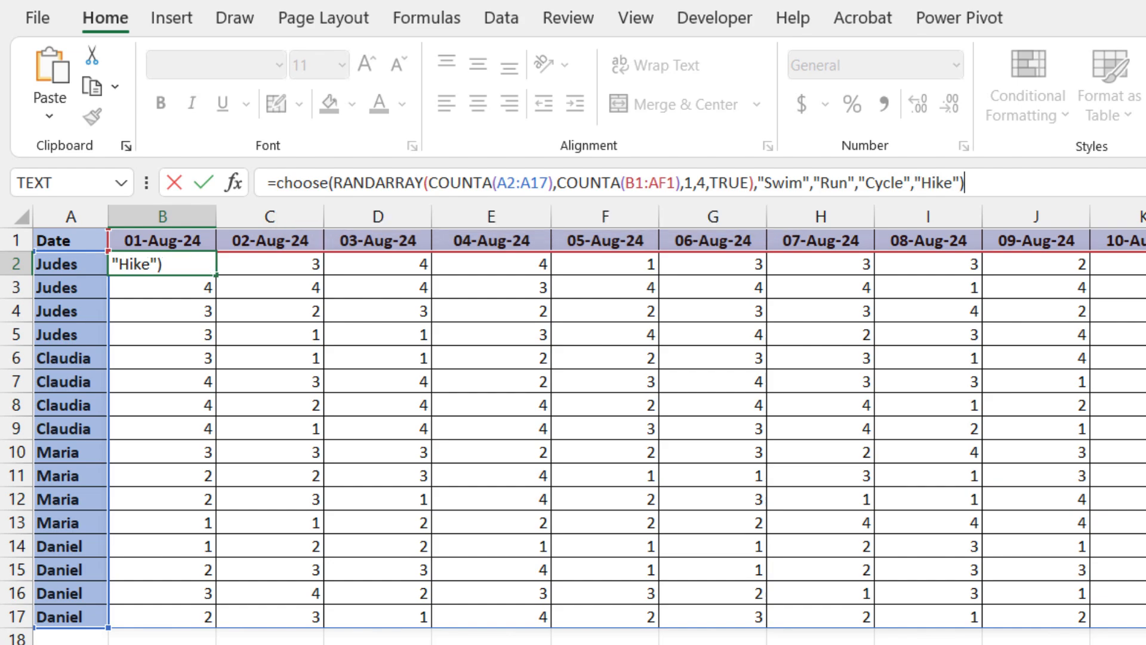
{"action": "key", "text": "Return"}
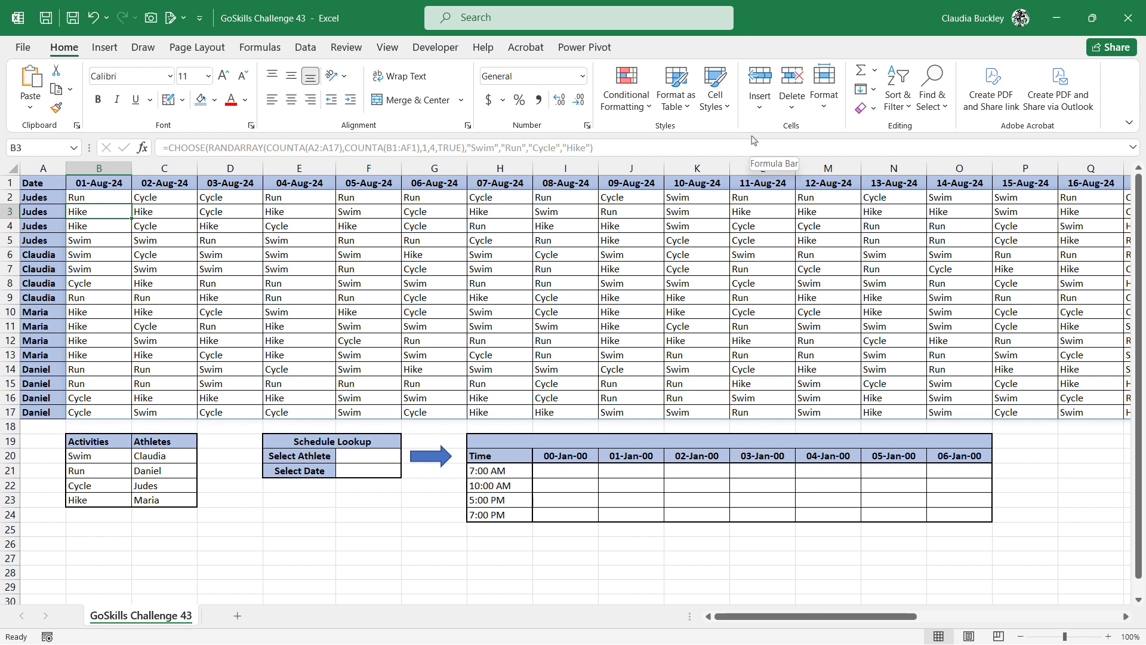
Copy the whole activity range B2:AF17 and paste it over itself as values and number formatting
{"action": "left_click", "coordinate": [93, 197]}
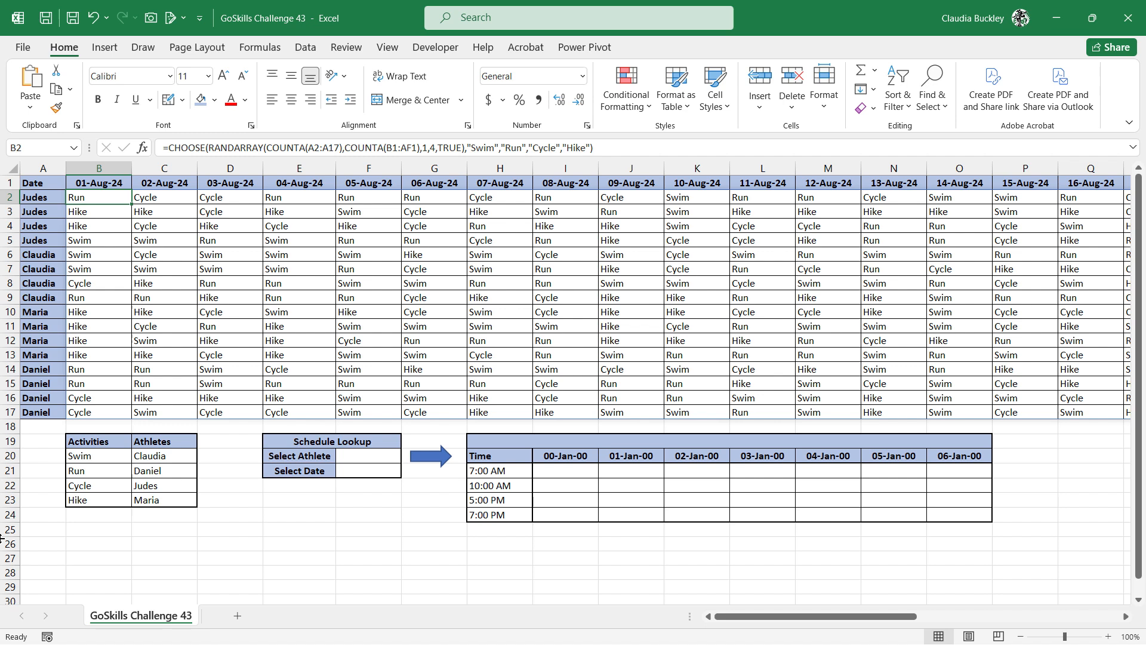
{"action": "key", "text": "ctrl+shift+Down"}
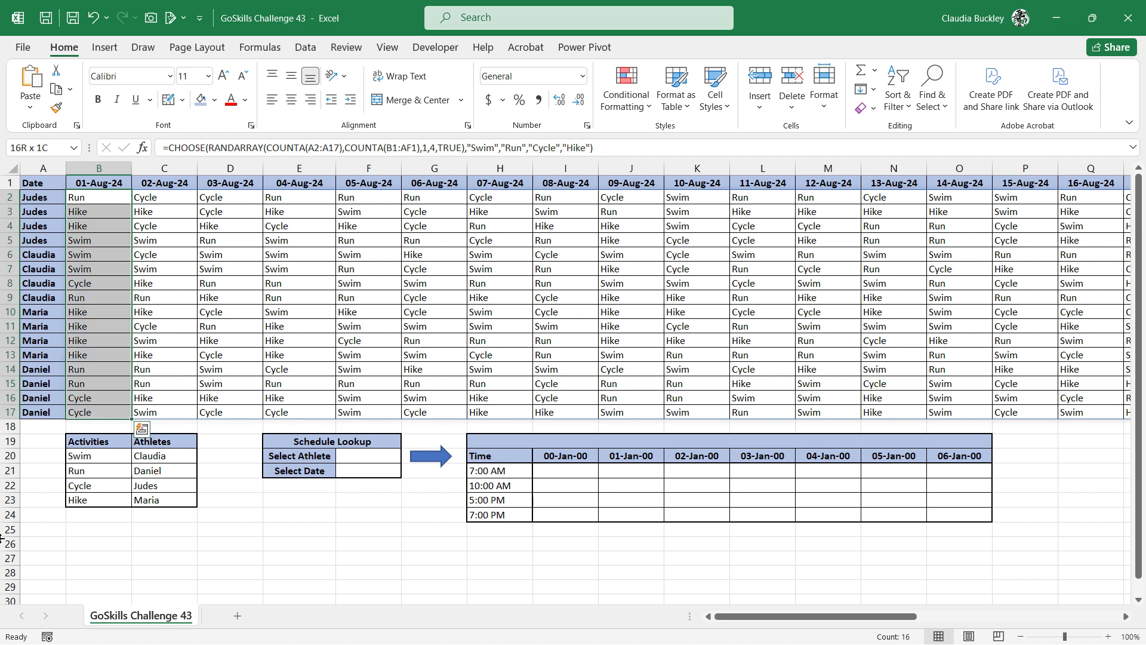
{"action": "key", "text": "ctrl+shift+Right"}
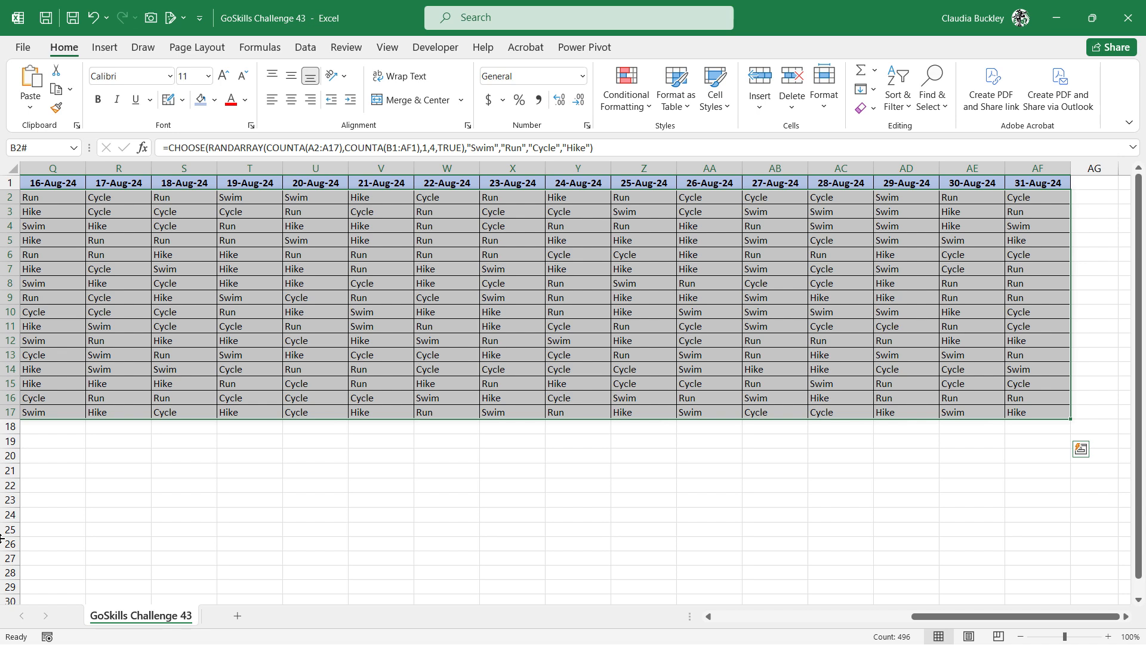
{"action": "key", "text": "ctrl+c"}
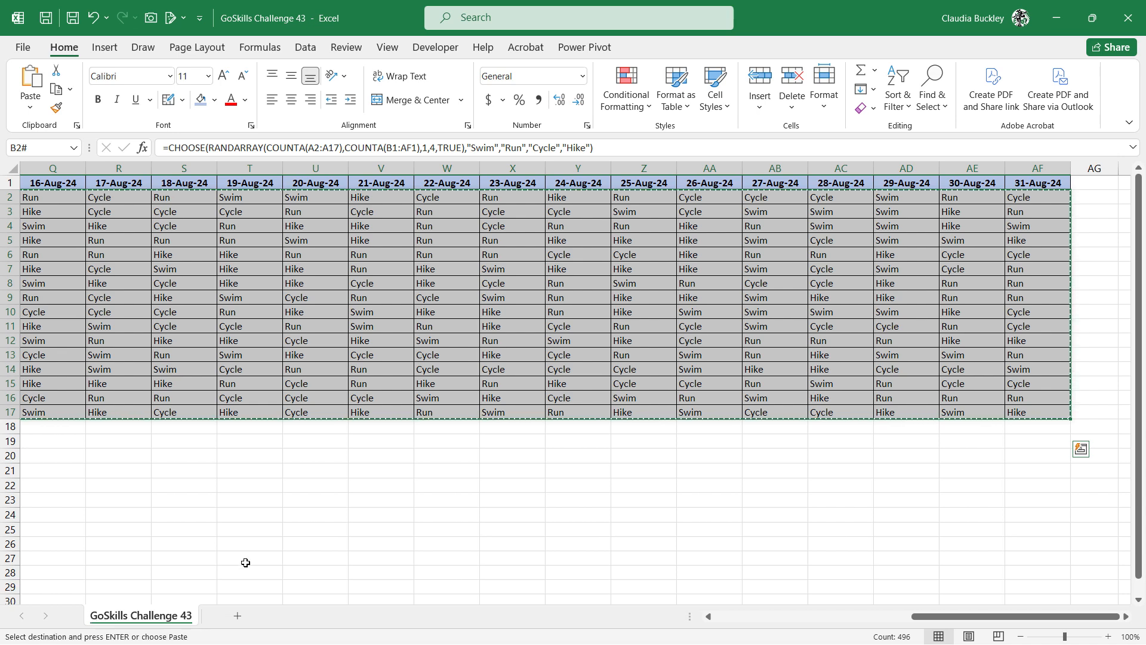
{"action": "left_click_drag", "start_coordinate": [921, 617], "coordinate": [720, 617]}
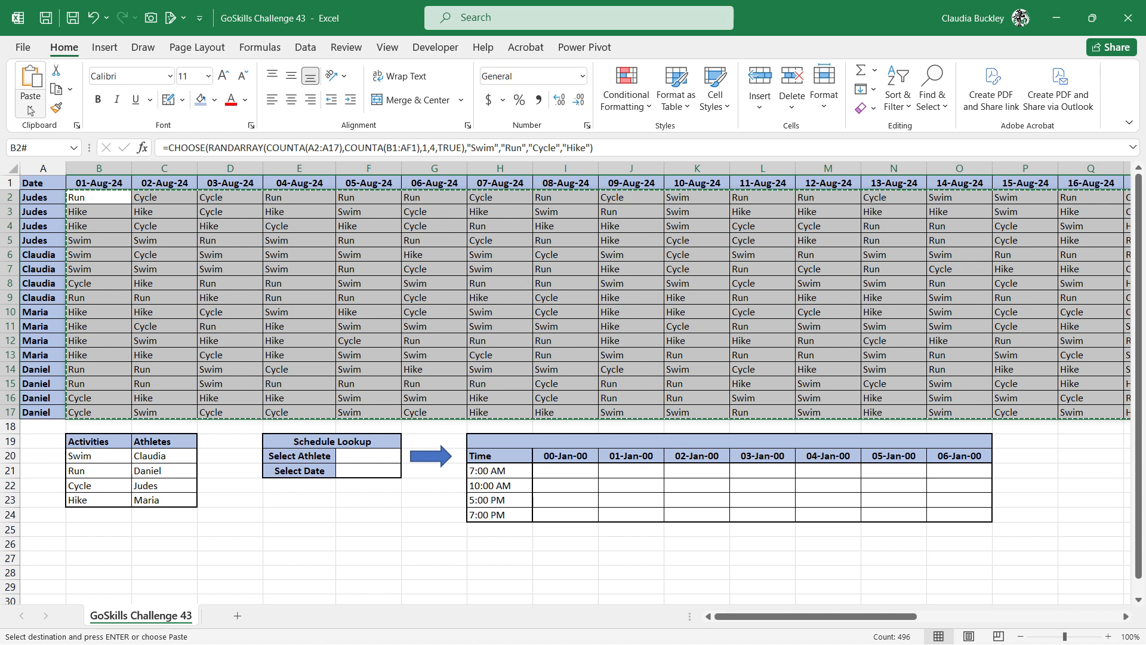
{"action": "left_click", "coordinate": [30, 109]}
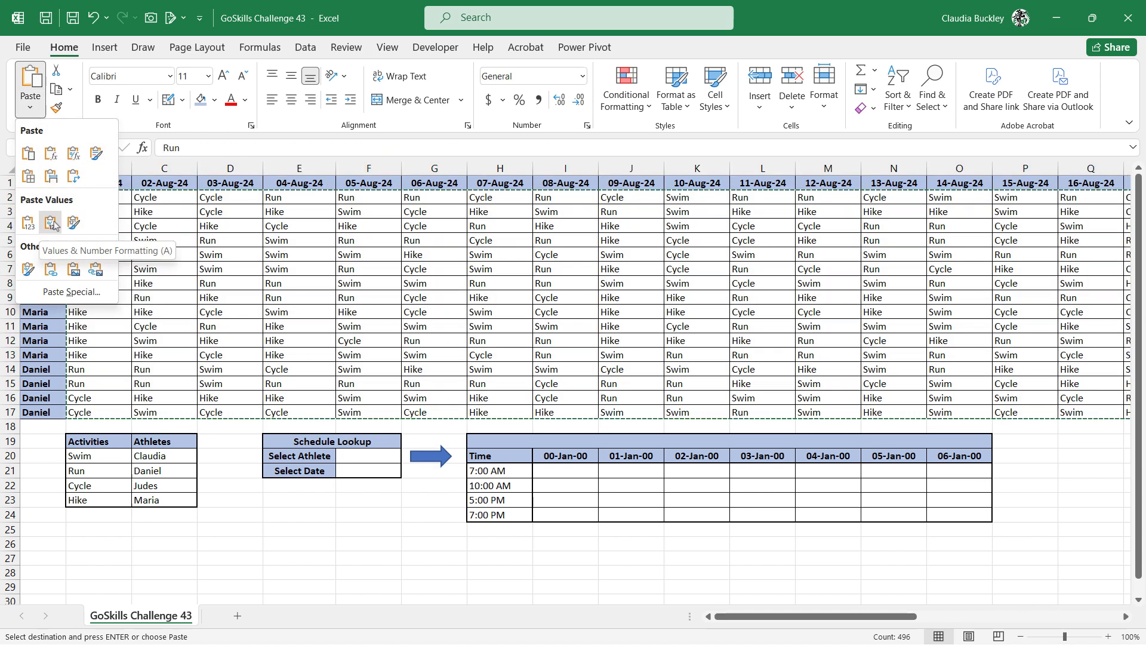
{"action": "left_click", "coordinate": [53, 224]}
{"action": "left_click", "coordinate": [168, 270]}
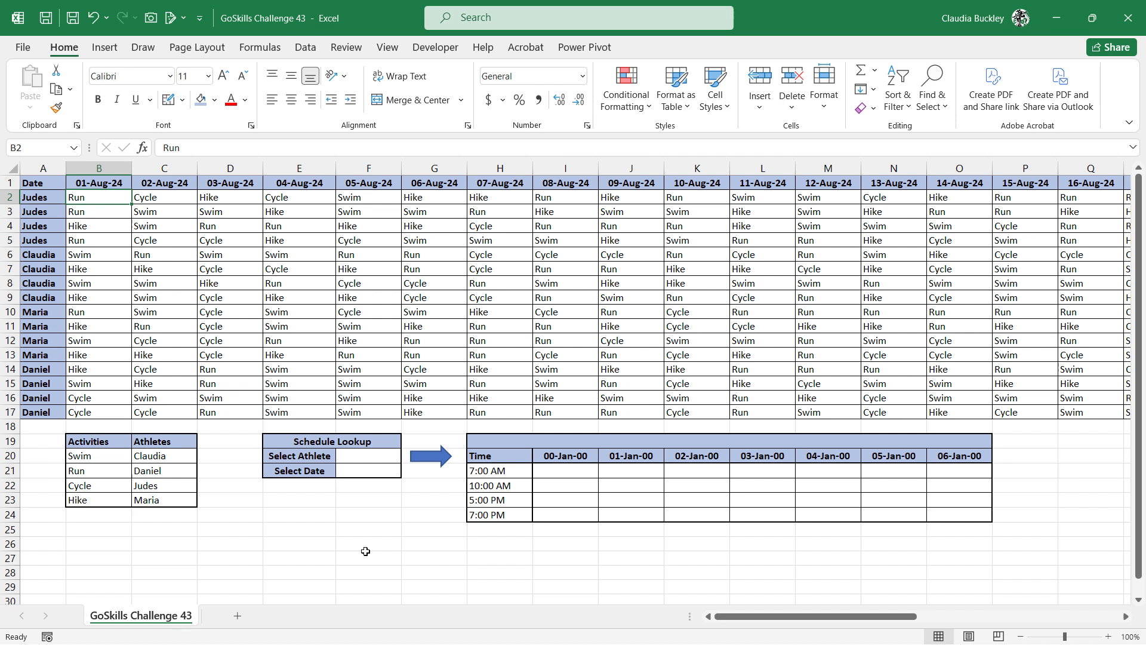
Add a list validation with in-cell dropdown to the Select Athlete cell F20, using =$C$20:$C$23 as source, and check its choices
{"action": "left_click", "coordinate": [376, 458]}
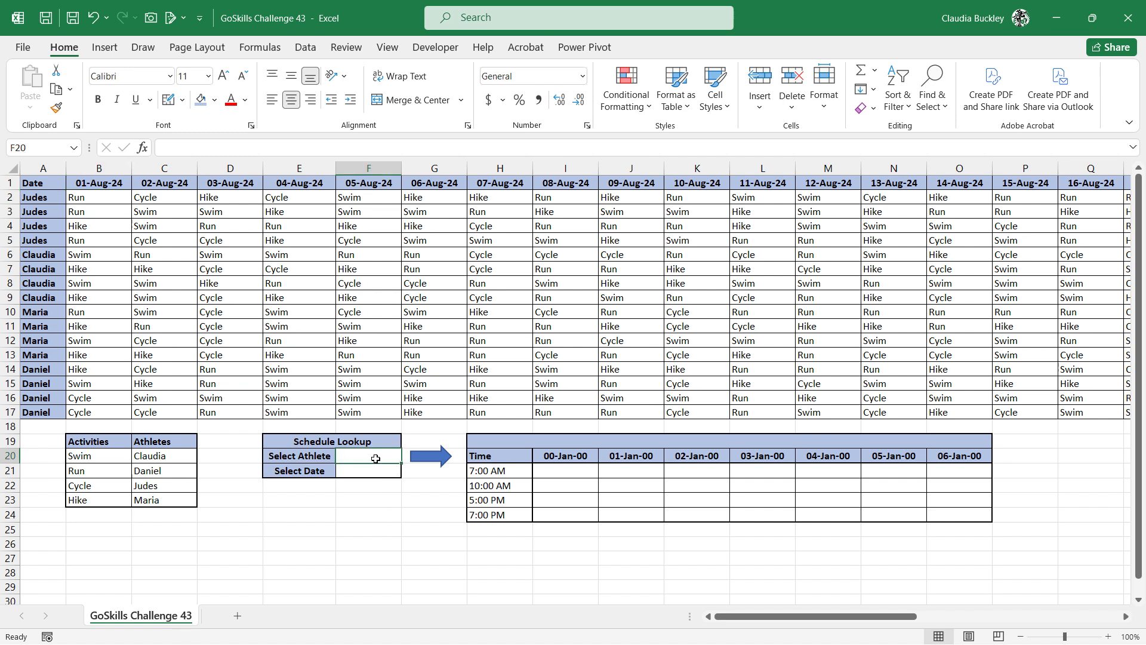
{"action": "left_click", "coordinate": [302, 52]}
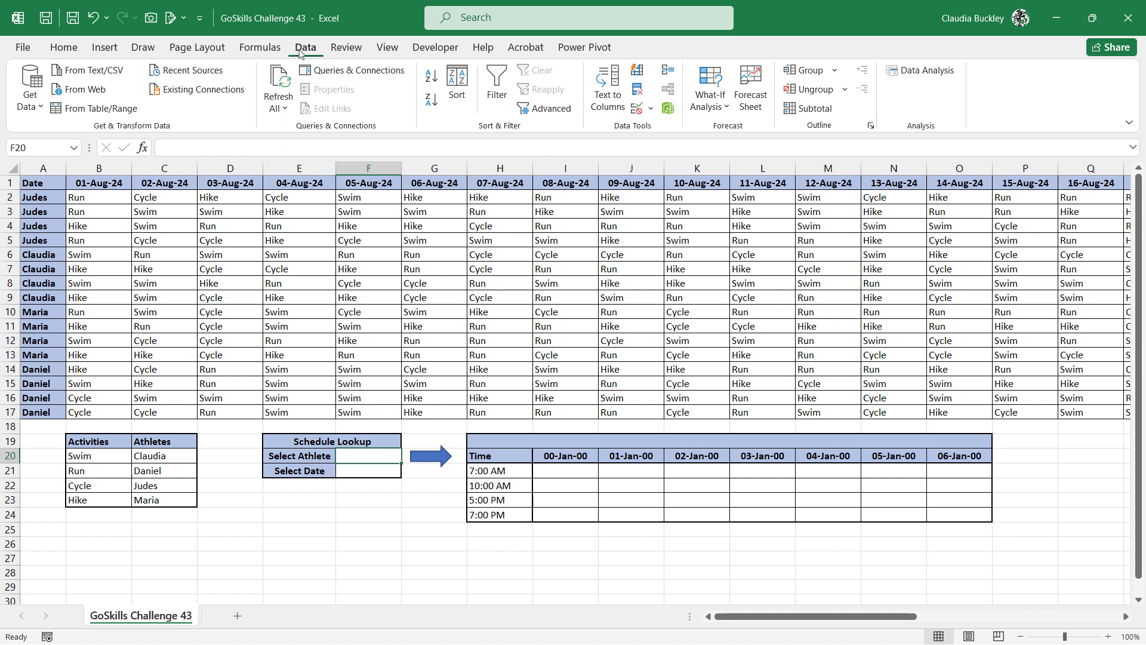
{"action": "left_click", "coordinate": [638, 109]}
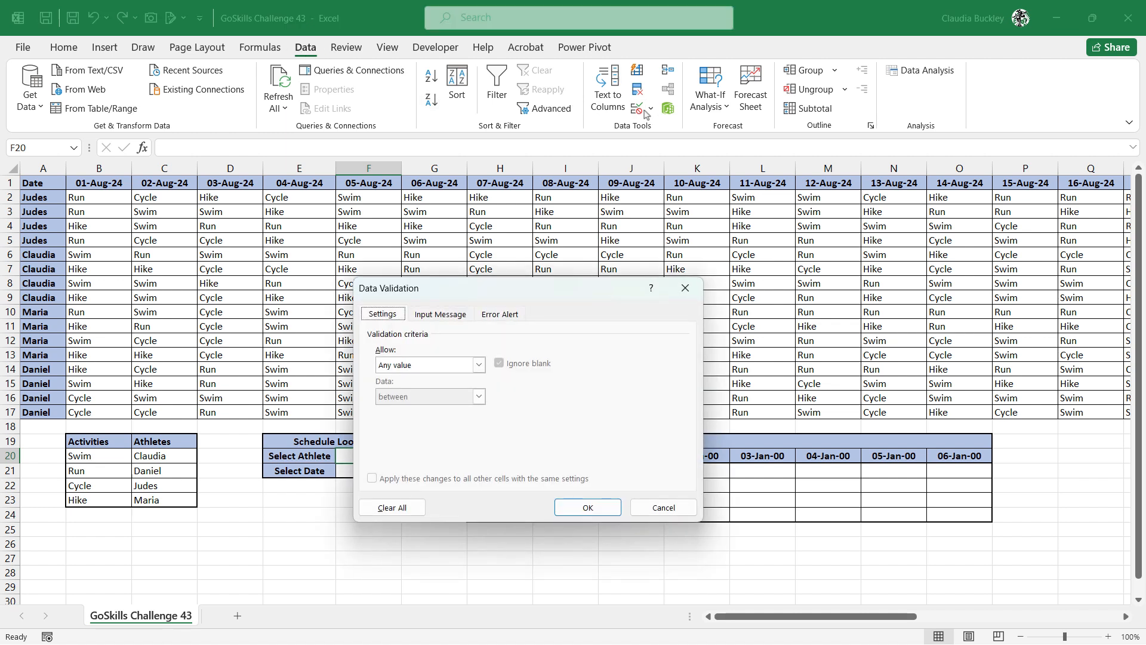
{"action": "left_click", "coordinate": [479, 364]}
{"action": "left_click", "coordinate": [422, 411]}
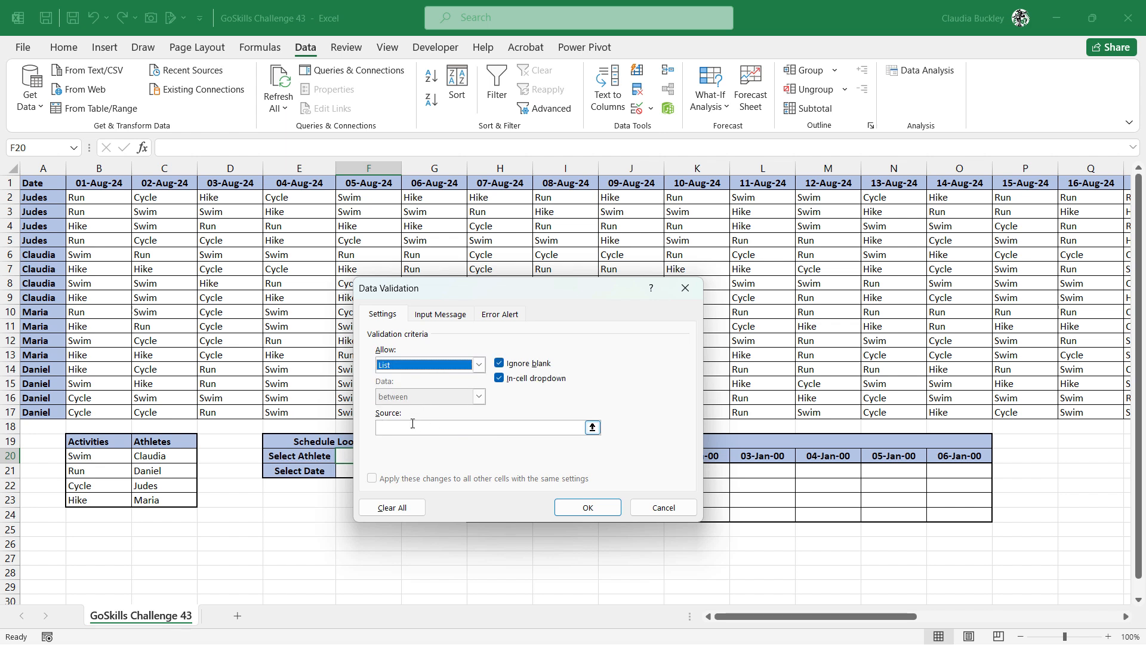
{"action": "left_click", "coordinate": [412, 428]}
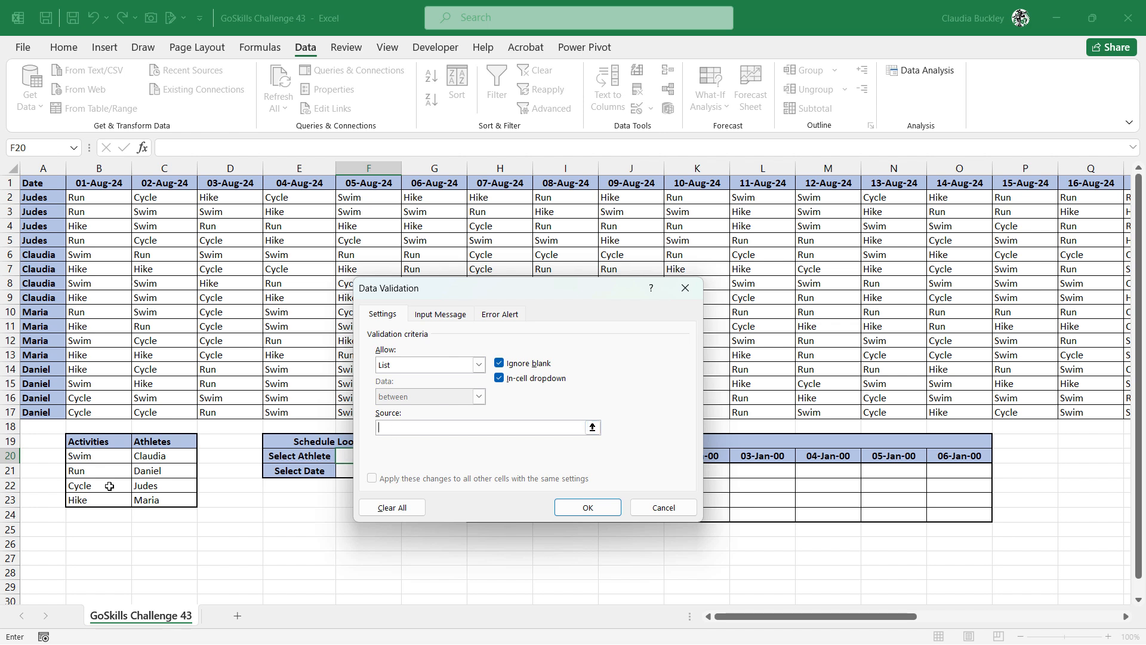
{"action": "left_click_drag", "start_coordinate": [160, 459], "coordinate": [157, 493]}
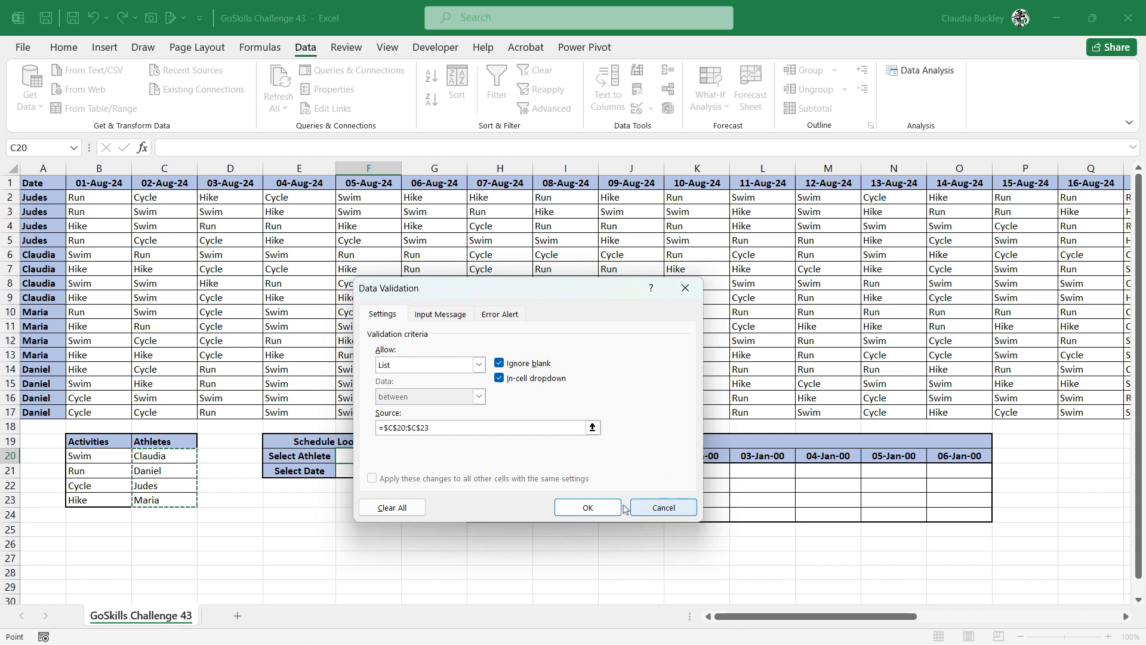
{"action": "left_click", "coordinate": [588, 507]}
{"action": "left_click", "coordinate": [409, 456]}
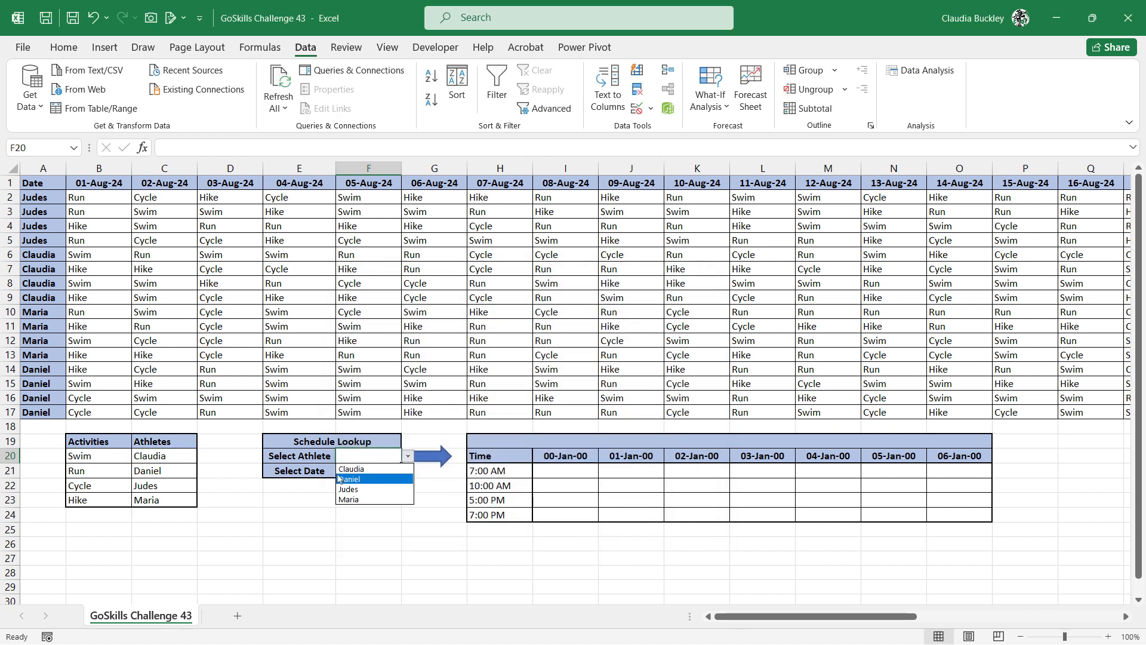
Add a list validation to the Select Date cell F21 with the date headers =$B$1:$AF$1 as source, and check its dropdown
{"action": "left_click", "coordinate": [384, 470]}
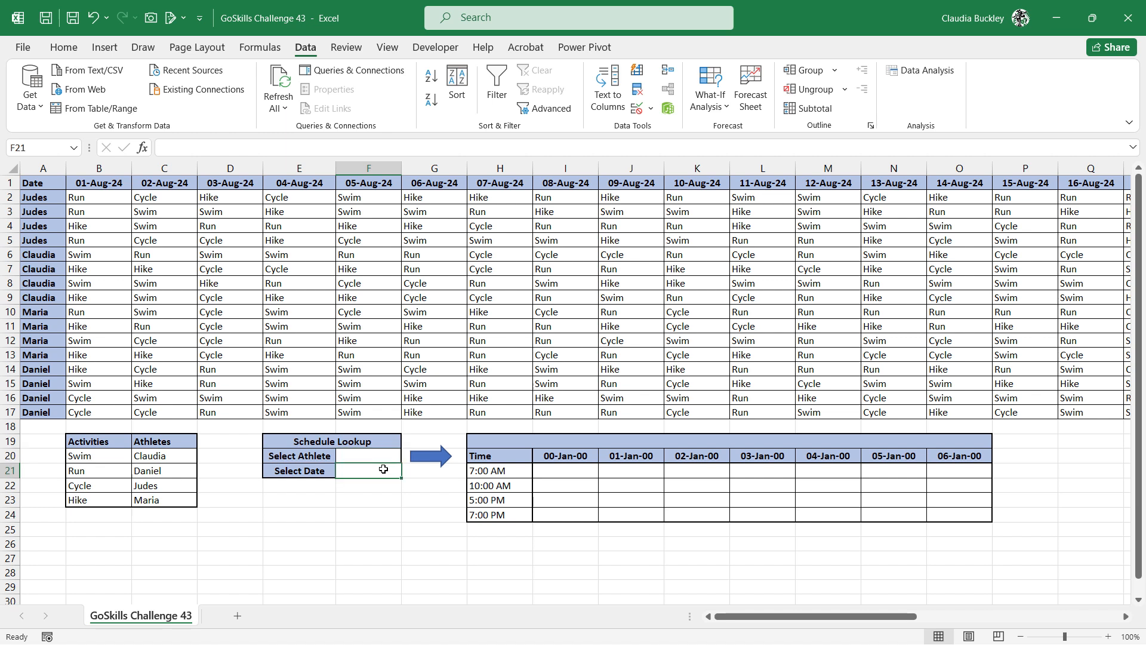
{"action": "left_click", "coordinate": [638, 108]}
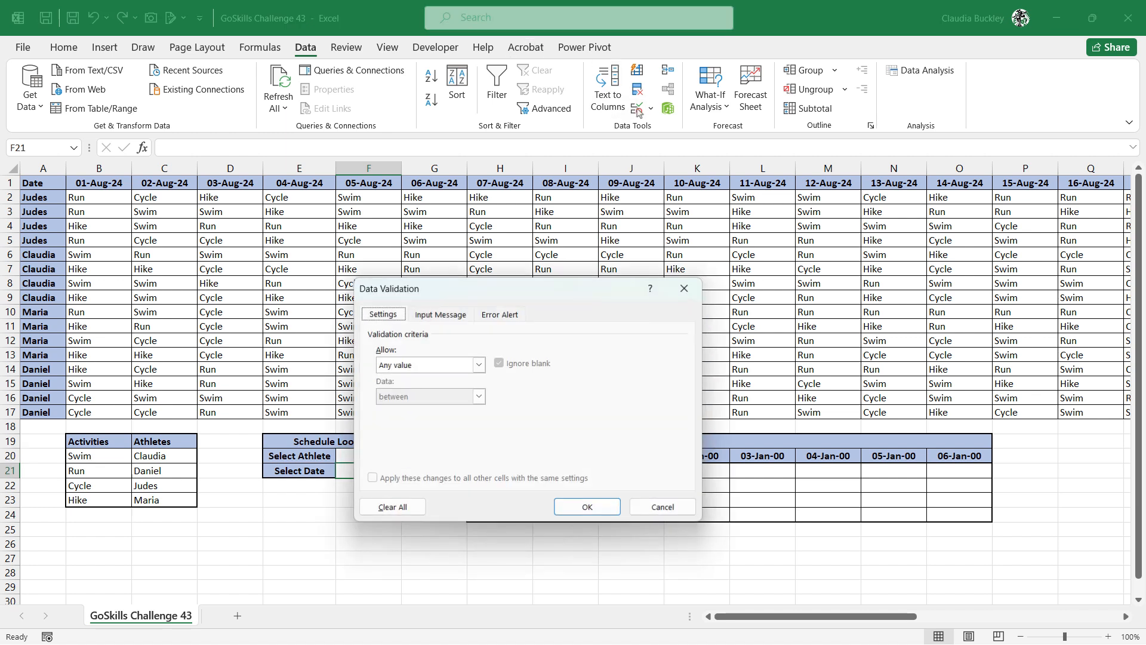
{"action": "left_click", "coordinate": [460, 366]}
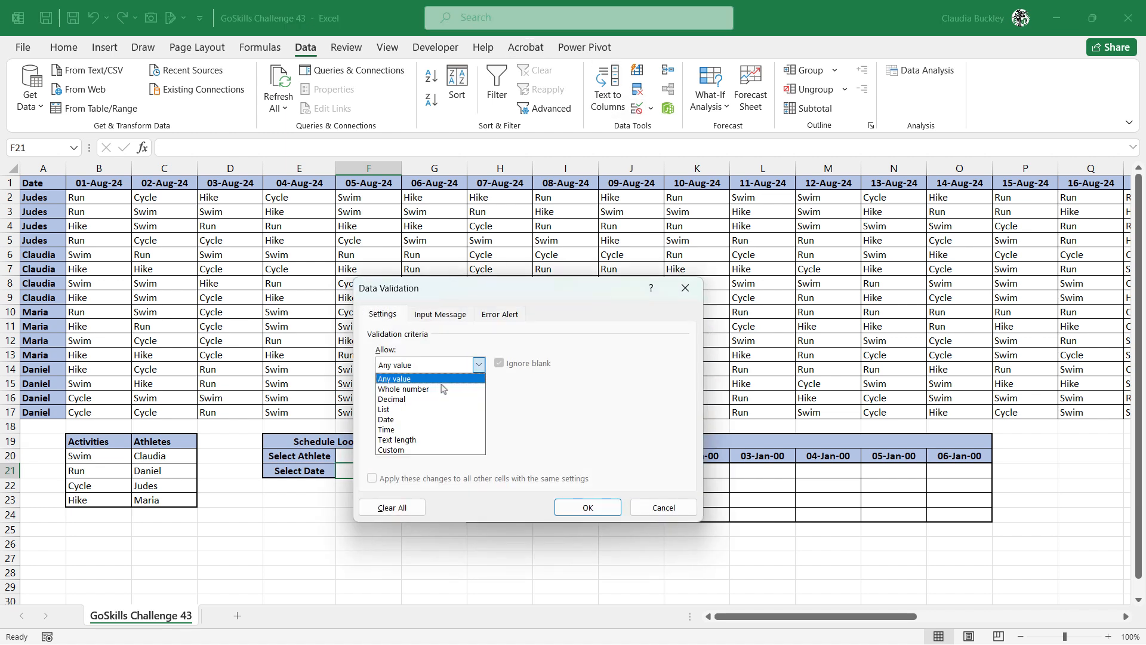
{"action": "left_click", "coordinate": [424, 414]}
{"action": "left_click", "coordinate": [423, 424]}
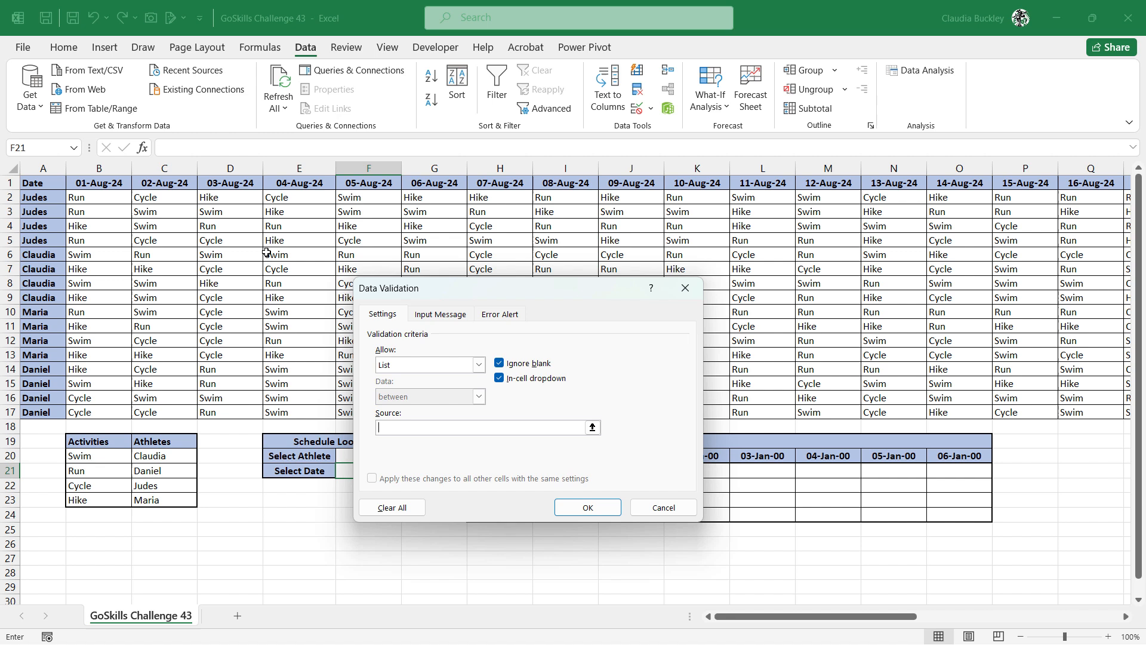
{"action": "left_click", "coordinate": [120, 185]}
{"action": "key", "text": "ctrl+shift+Right"}
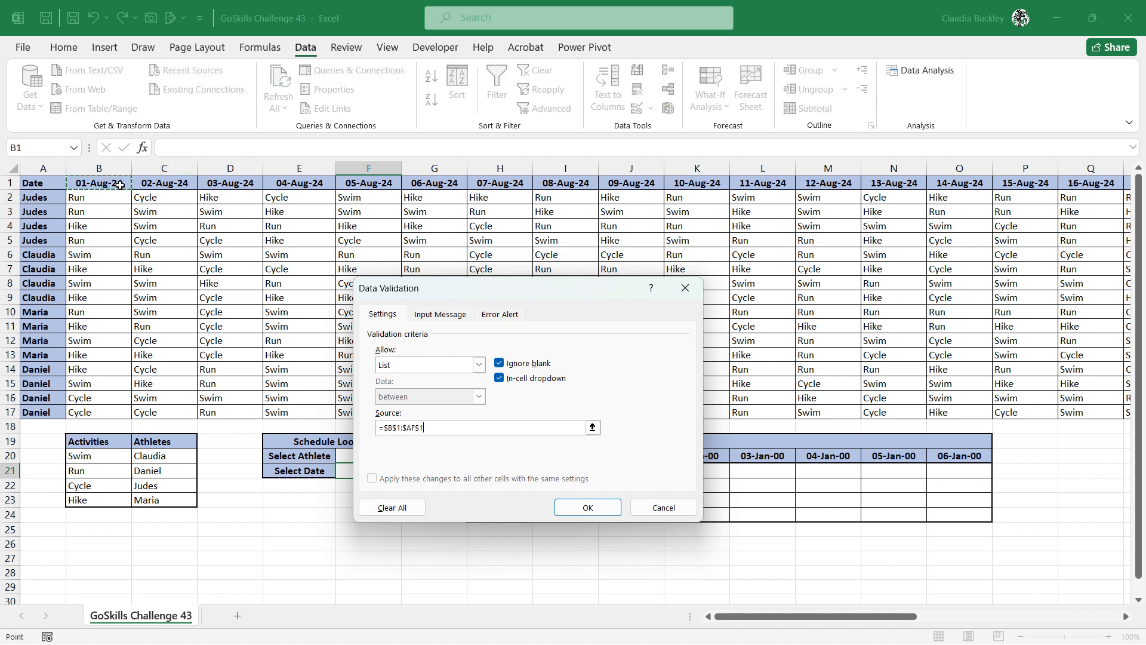
{"action": "left_click", "coordinate": [587, 507]}
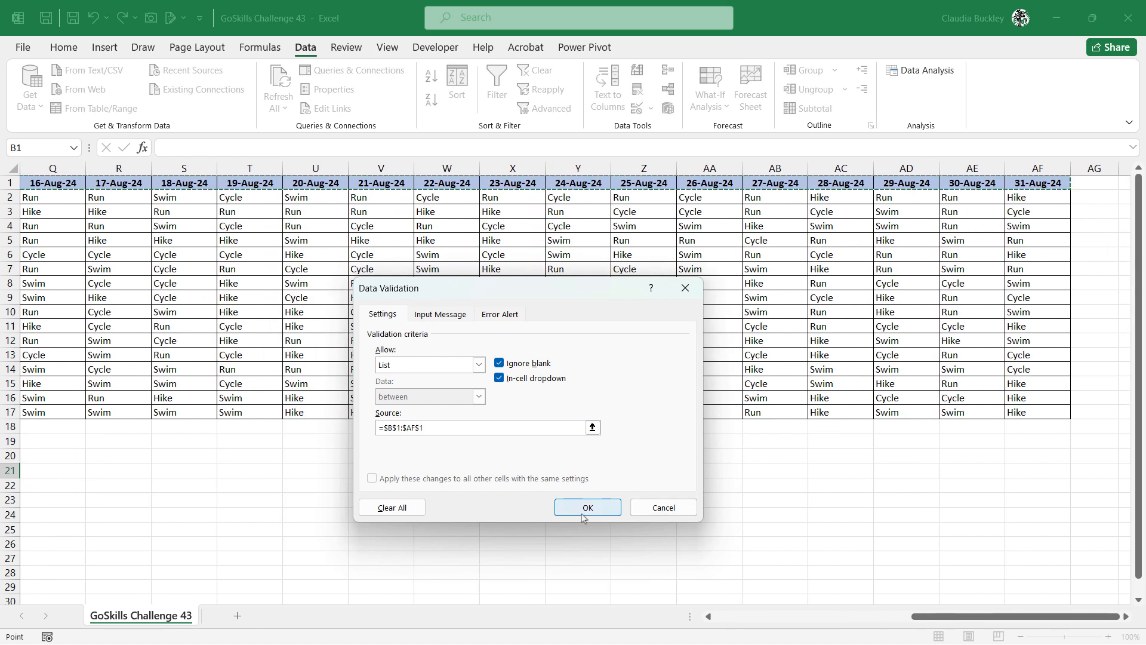
{"action": "left_click", "coordinate": [737, 617]}
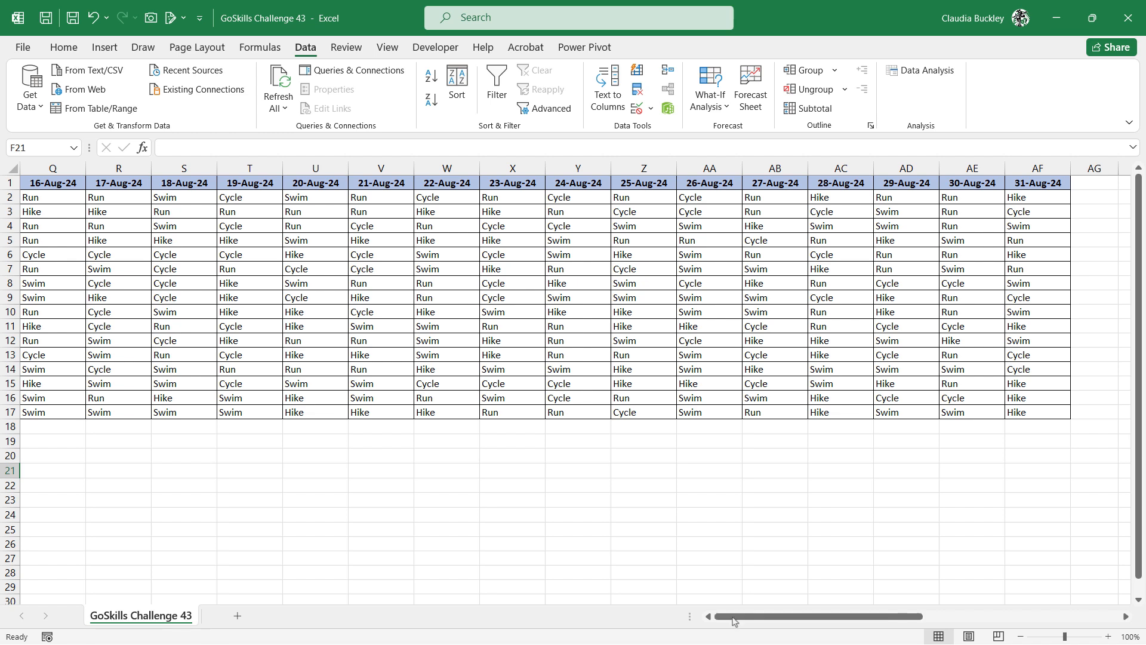
{"action": "left_click", "coordinate": [408, 472]}
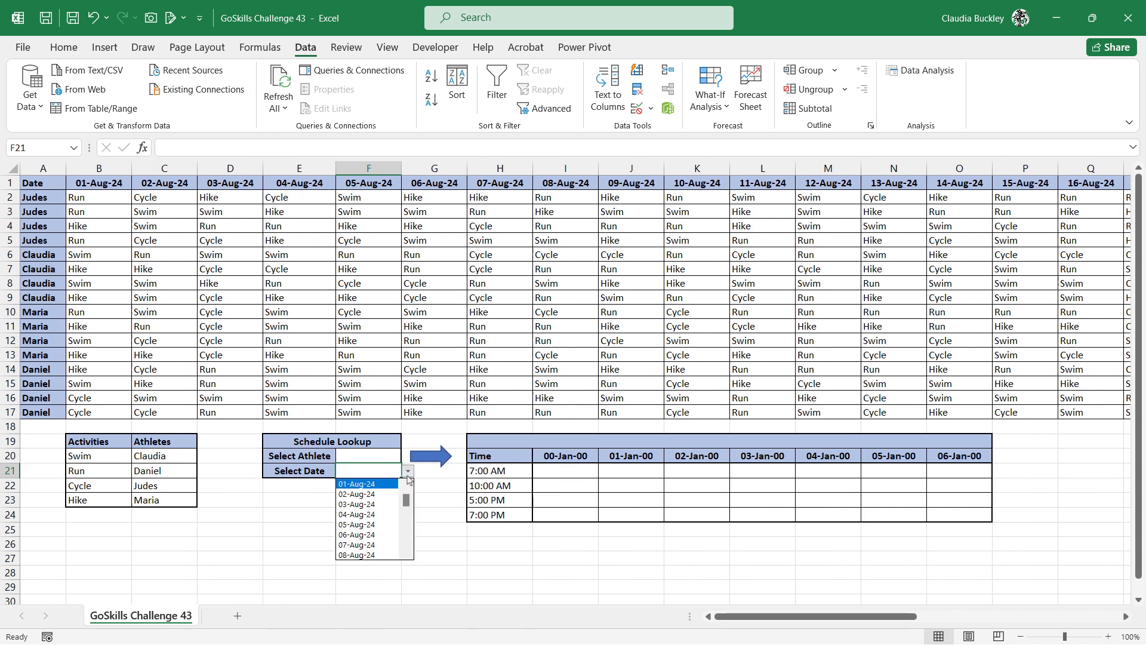
{"action": "left_click", "coordinate": [409, 476]}
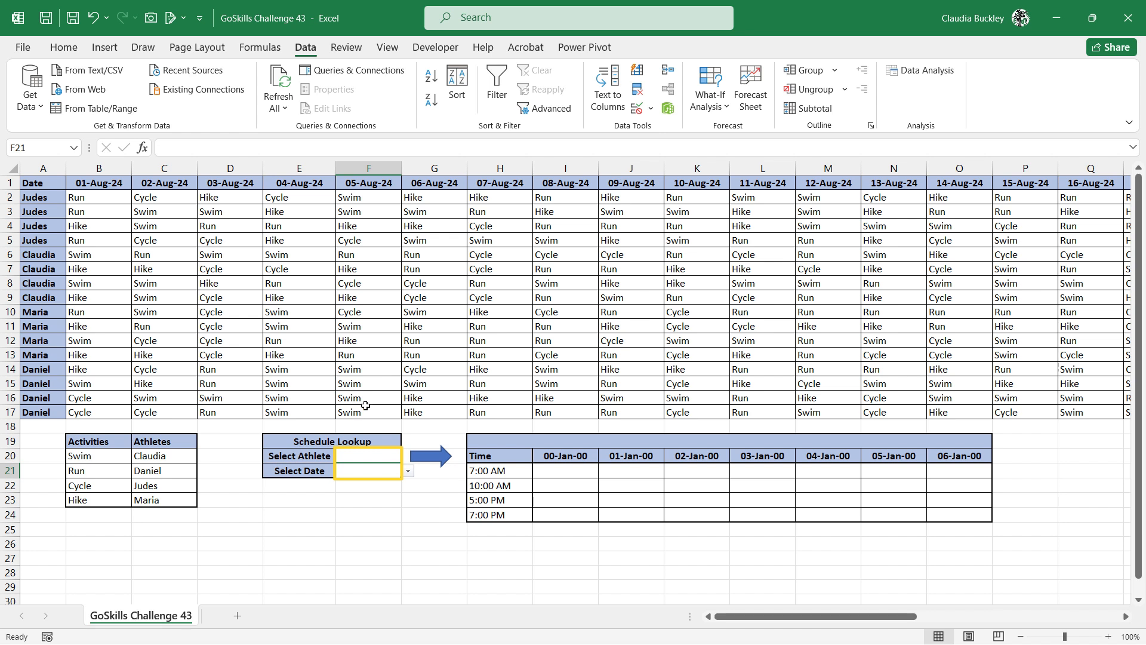
Choose the third listed athlete in F20 and the date 03-Aug-24 in F21 of the Schedule Lookup
{"action": "left_click", "coordinate": [399, 457]}
{"action": "left_click", "coordinate": [407, 457]}
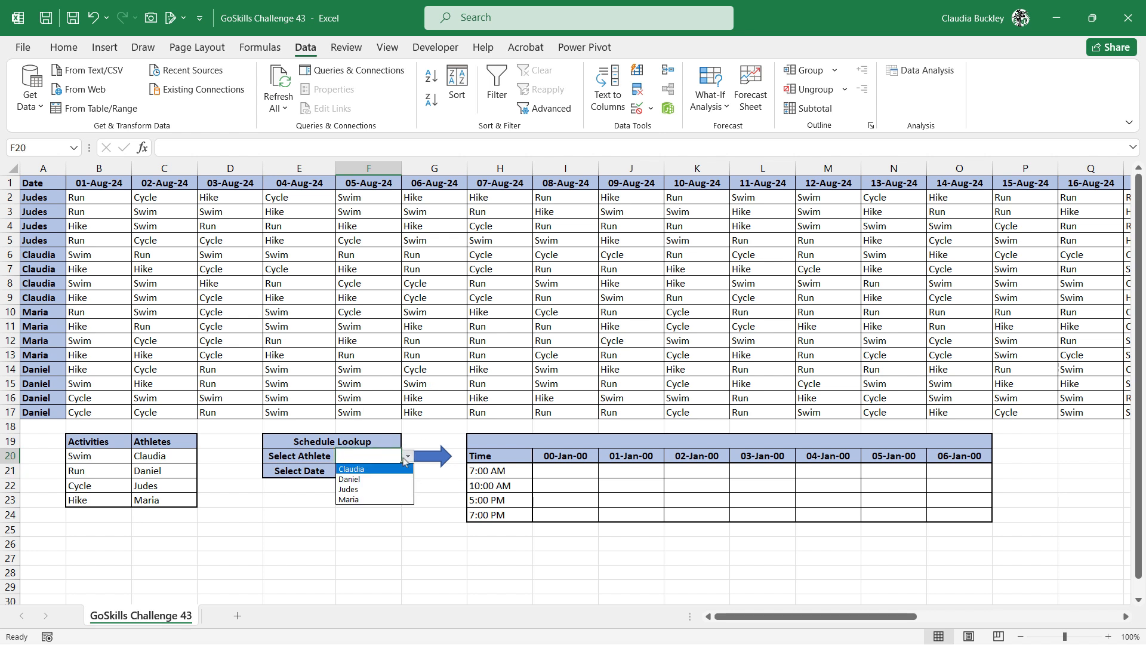
{"action": "left_click", "coordinate": [357, 489]}
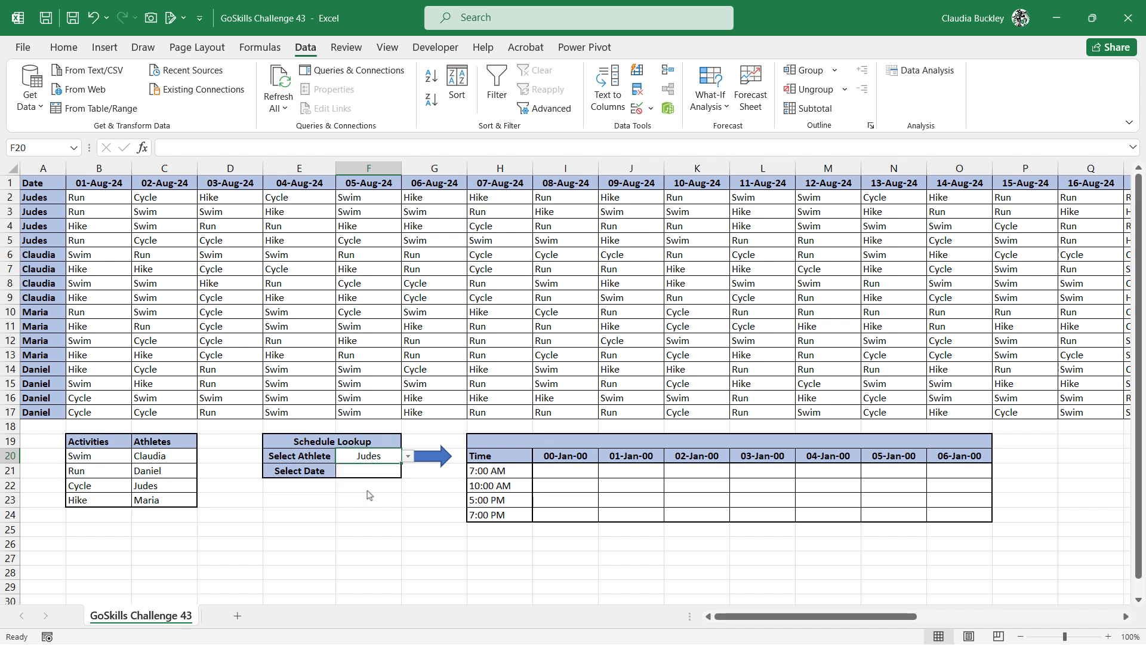
{"action": "left_click", "coordinate": [387, 472]}
{"action": "left_click", "coordinate": [407, 471]}
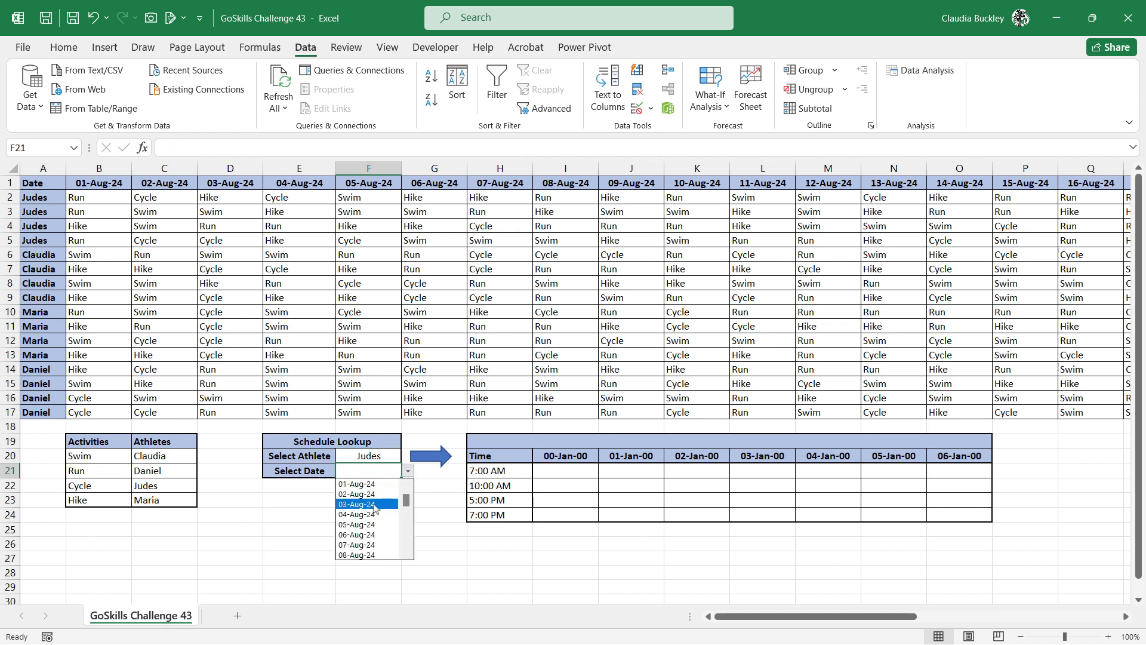
{"action": "left_click", "coordinate": [376, 505]}
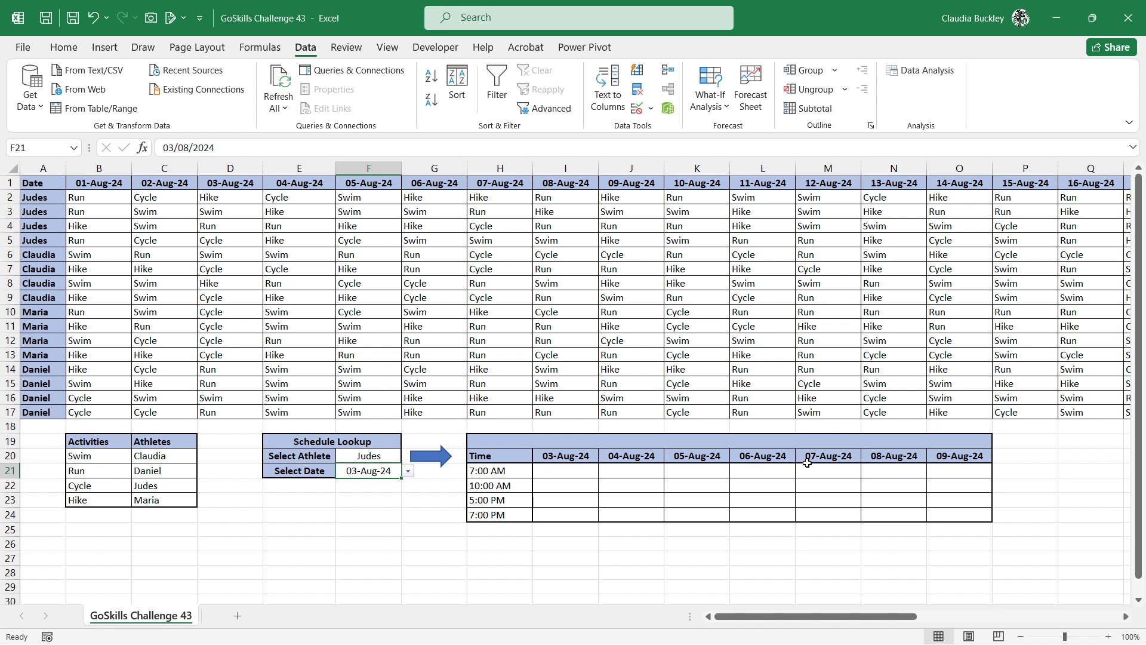
Link the results table's heading cell H19 to the selected athlete with the formula =F20
{"action": "left_click", "coordinate": [631, 441]}
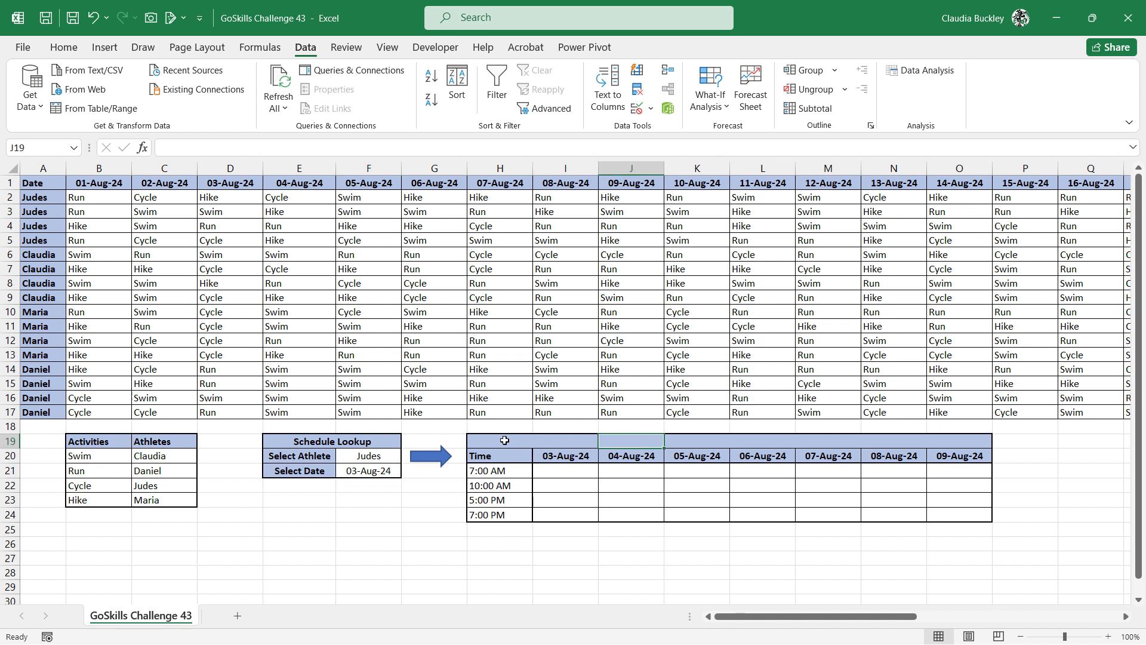
{"action": "left_click", "coordinate": [504, 440]}
{"action": "type", "text": "="}
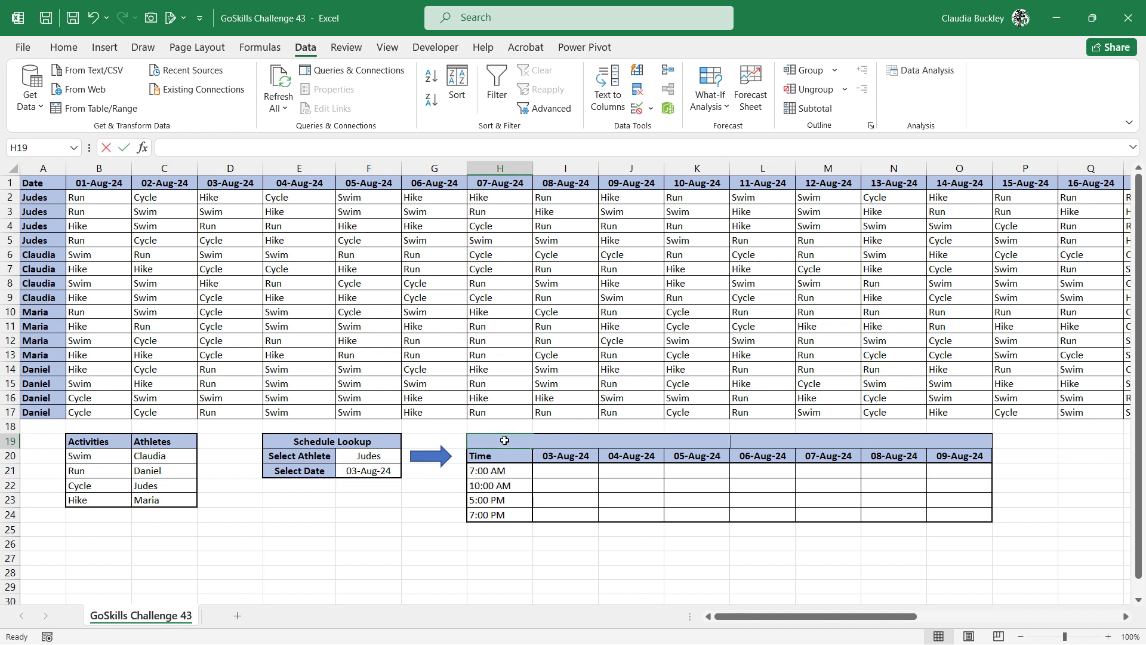
{"action": "left_click", "coordinate": [382, 456]}
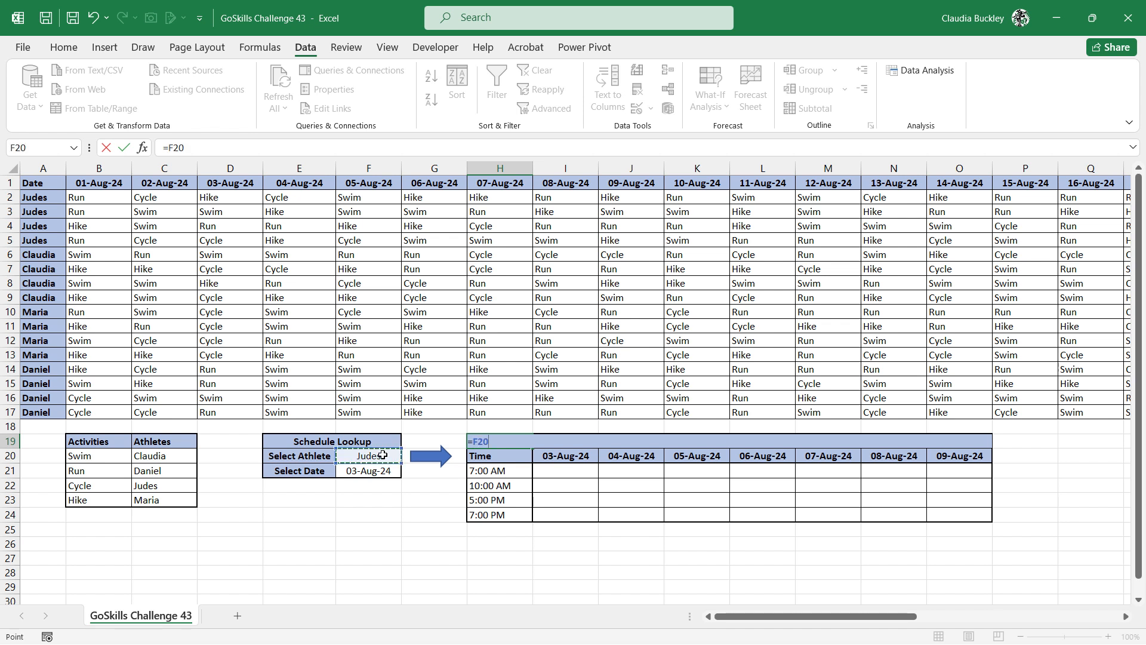
{"action": "key", "text": "Return"}
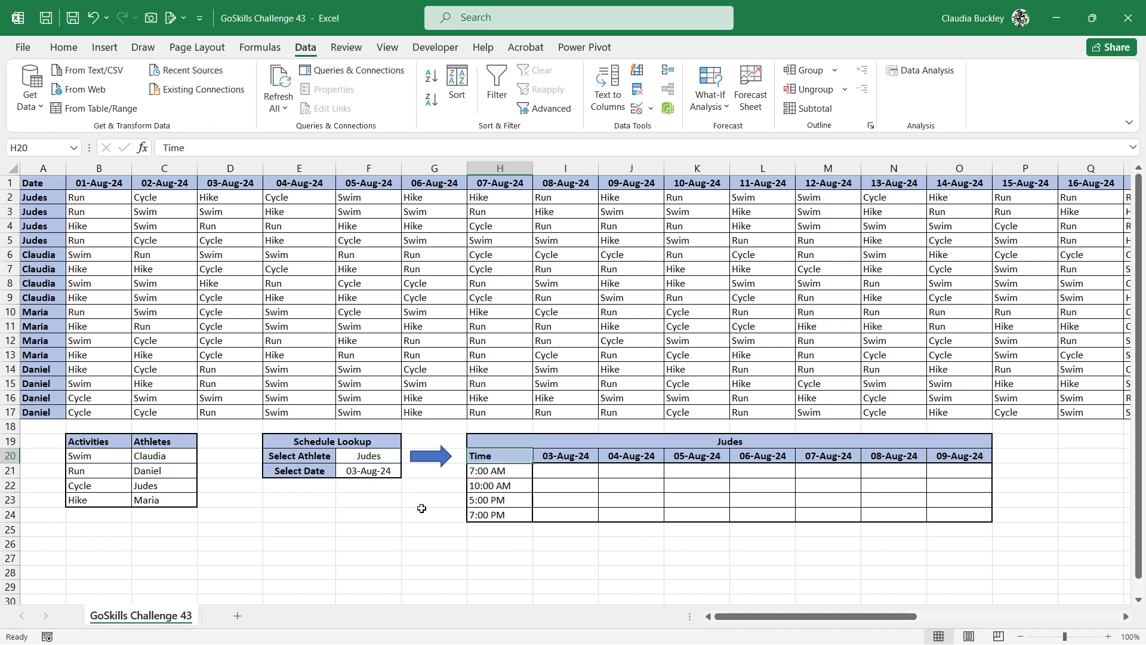
Start a FILTER formula in I21 with the whole schedule, locked as $A$1:$AF$17, as its array argument
{"action": "left_click", "coordinate": [548, 471]}
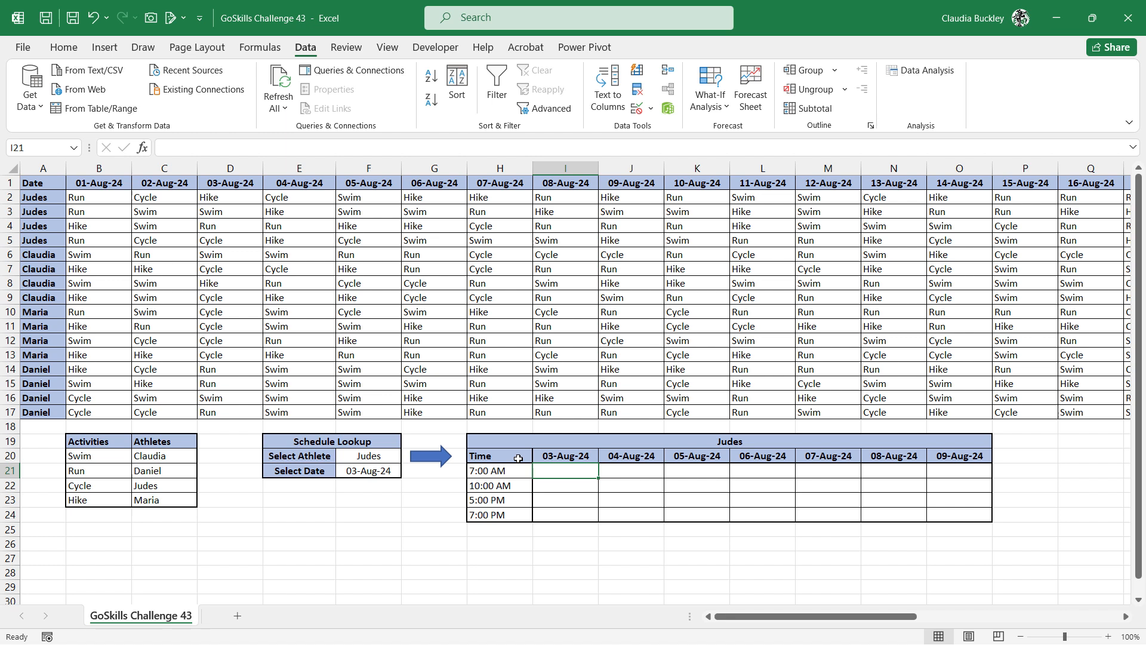
{"action": "type", "text": "=FILTER("}
{"action": "left_click", "coordinate": [50, 182]}
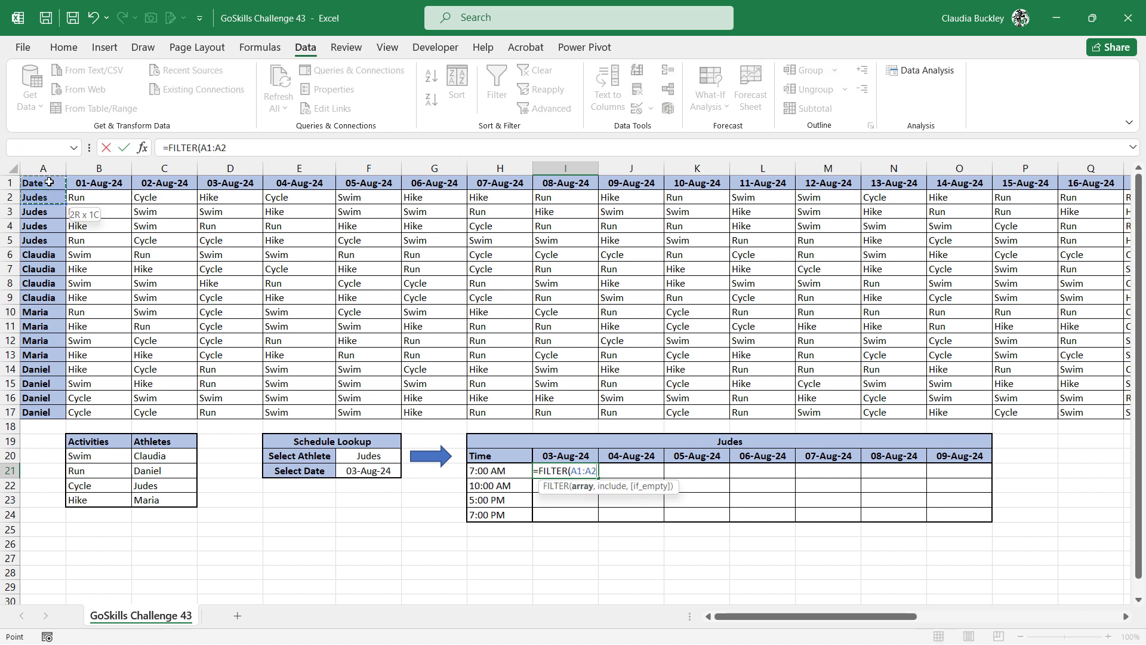
{"action": "key", "text": "ctrl+shift+Down"}
{"action": "key", "text": "ctrl+shift+Right"}
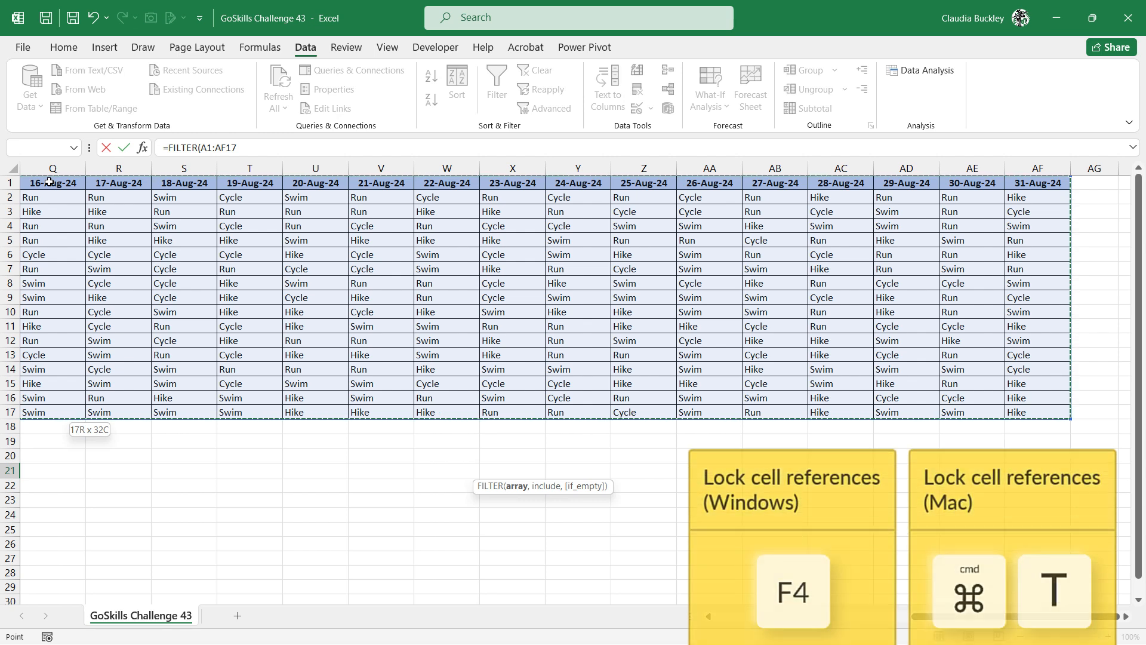
{"action": "key", "text": "F4"}
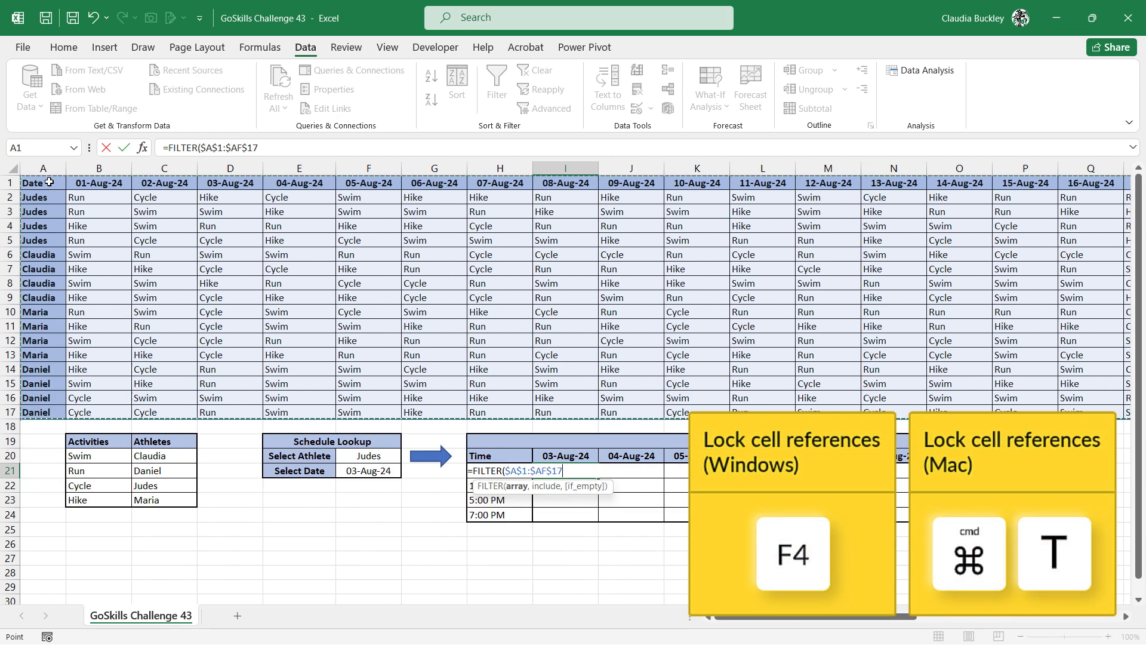
{"action": "type", "text": ","}
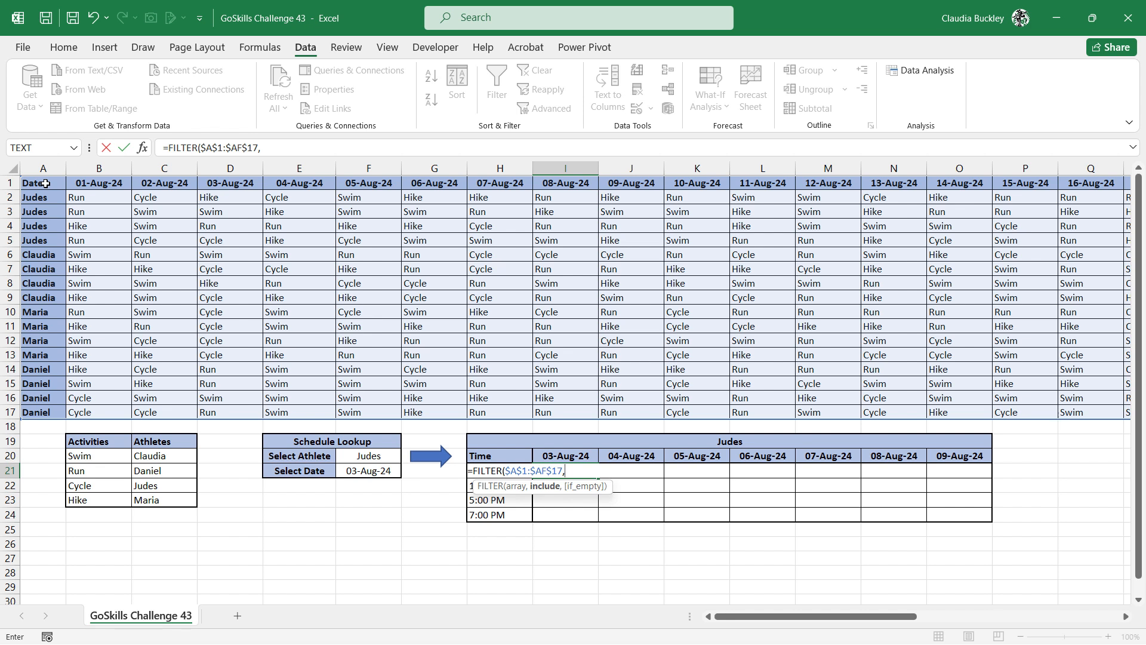
Complete the FILTER formula with the include condition $A$1:$A$17=$F$20, using absolute references, and enter it
{"action": "left_click_drag", "start_coordinate": [45, 183], "coordinate": [42, 412]}
{"action": "key", "text": "F4"}
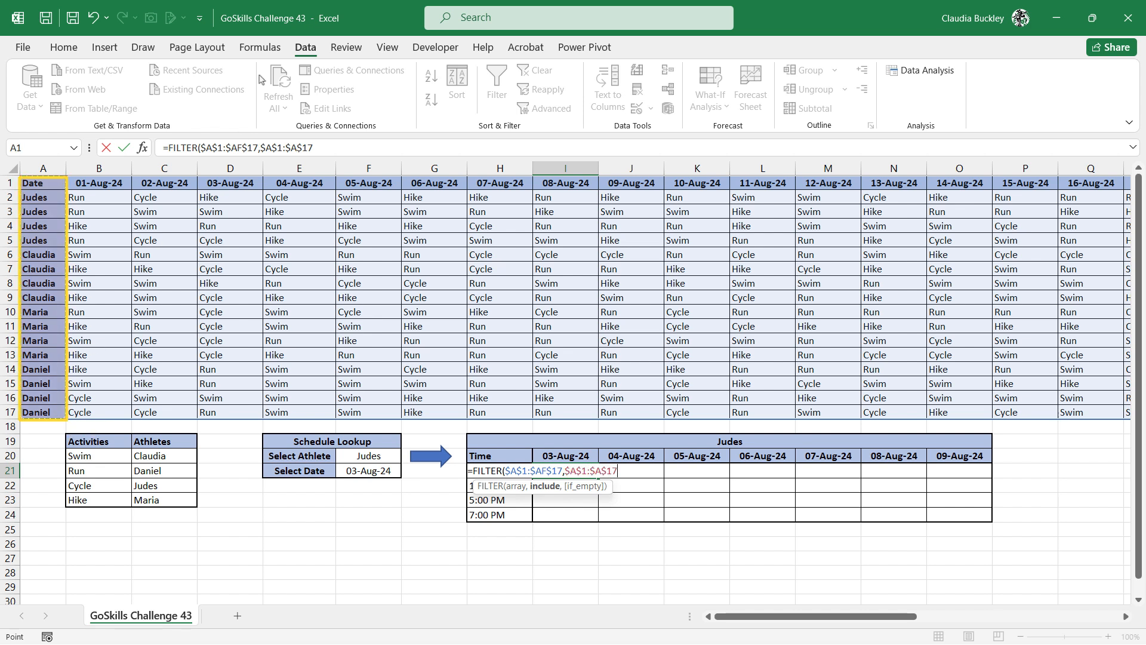
{"action": "type", "text": "="}
{"action": "left_click", "coordinate": [361, 457]}
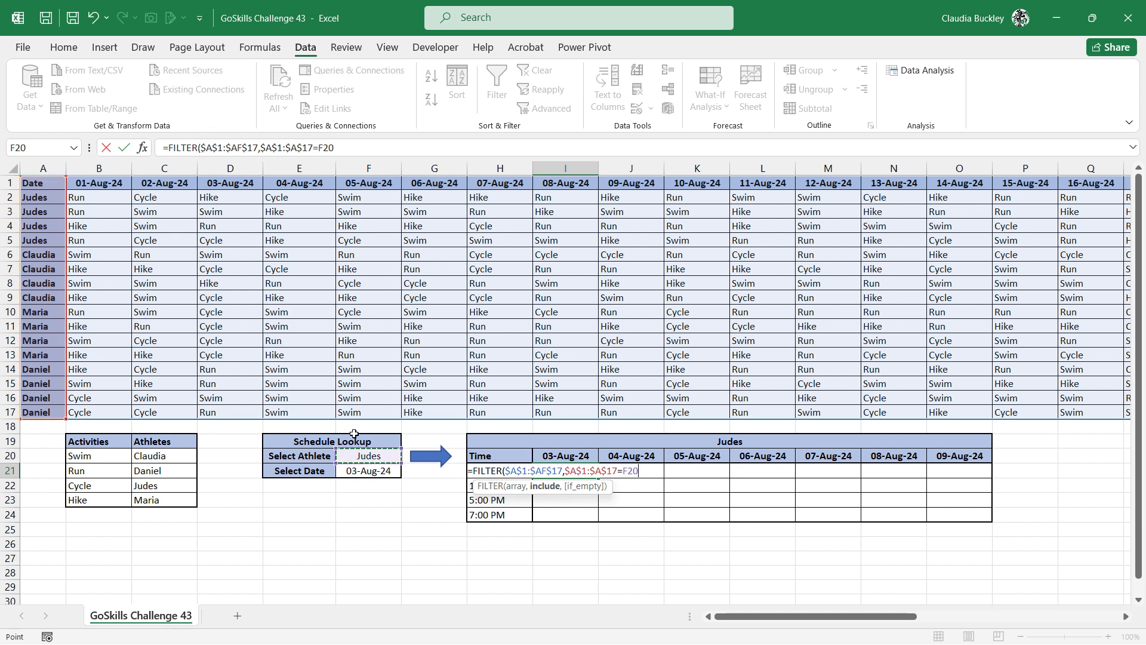
{"action": "key", "text": "F4"}
{"action": "type", "text": ")"}
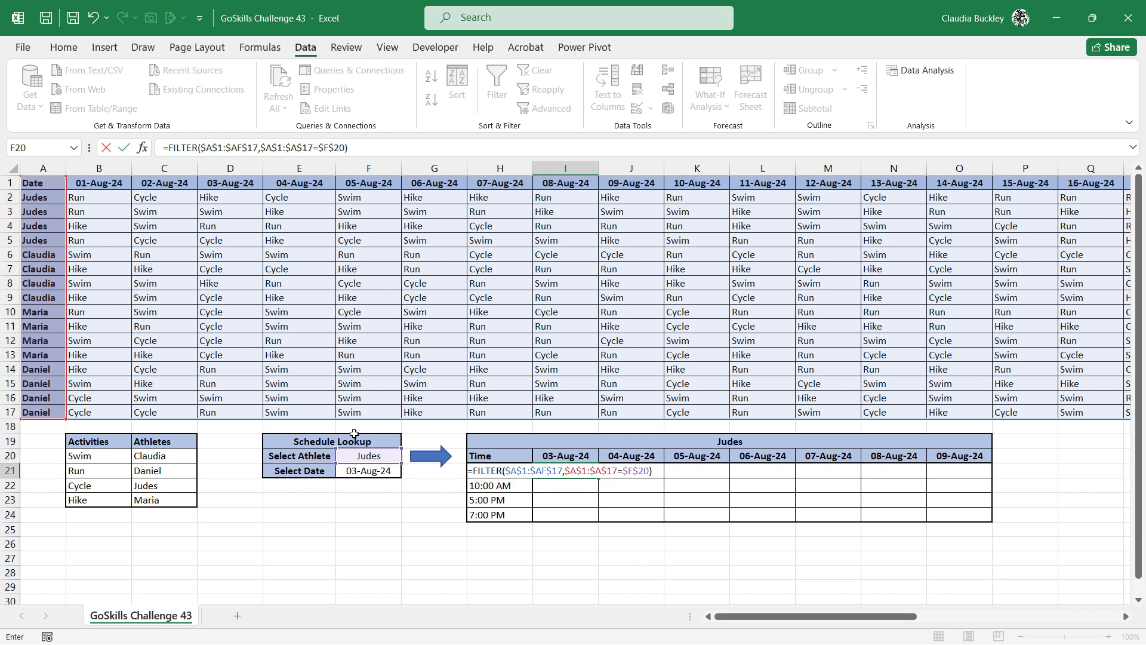
{"action": "key", "text": "Return"}
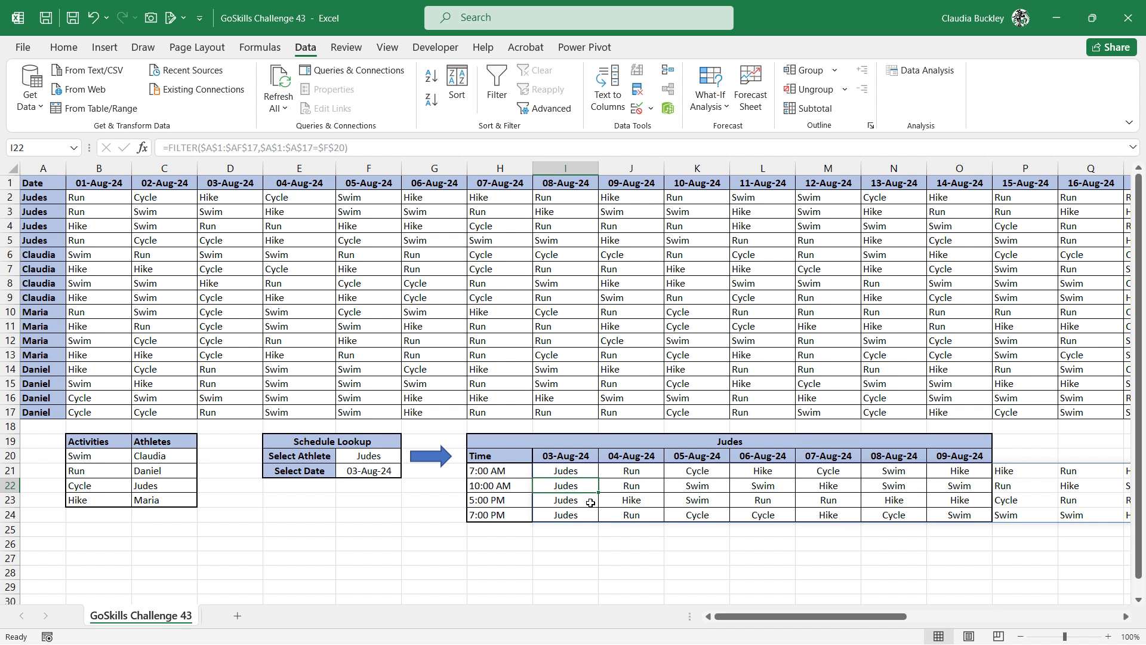
Wrap the FILTER formula in I21 in an outer FILTER so the existing formula becomes its array argument
{"action": "key", "text": "ctrl+z"}
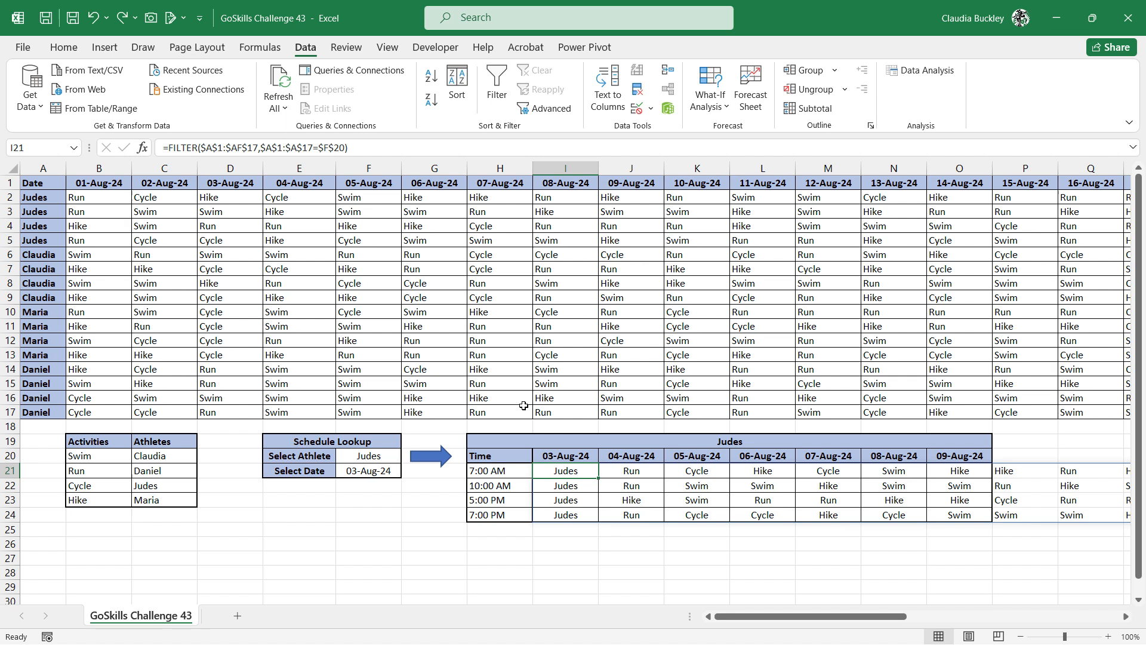
{"action": "left_click", "coordinate": [171, 149]}
{"action": "type", "text": "filter("}
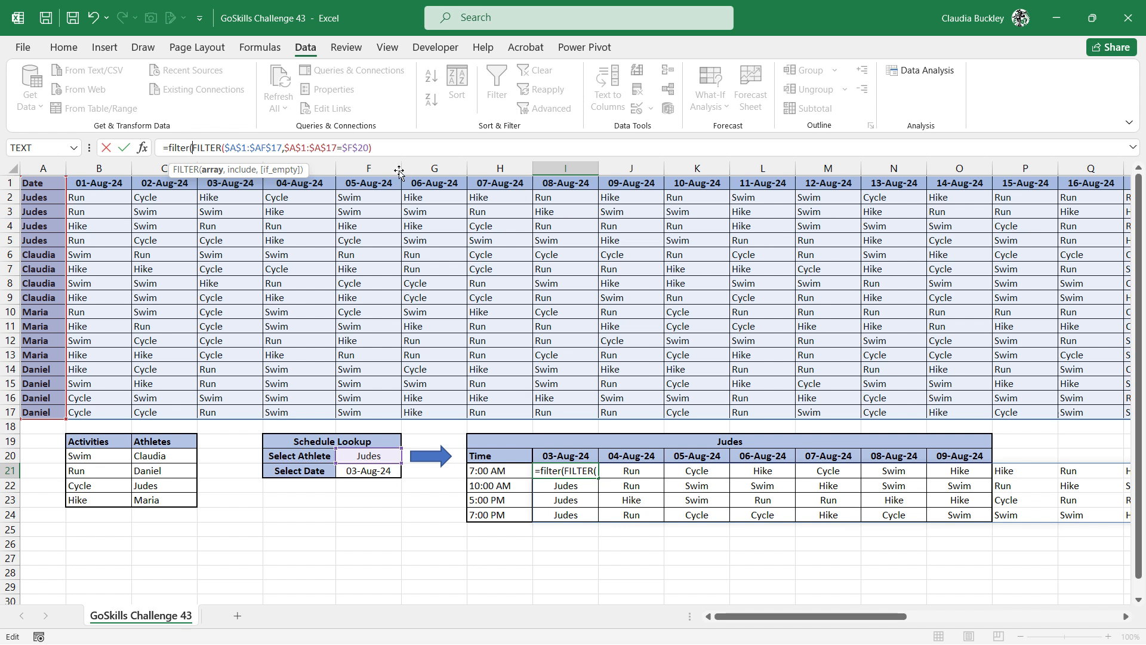
{"action": "left_click", "coordinate": [374, 148]}
{"action": "type", "text": ","}
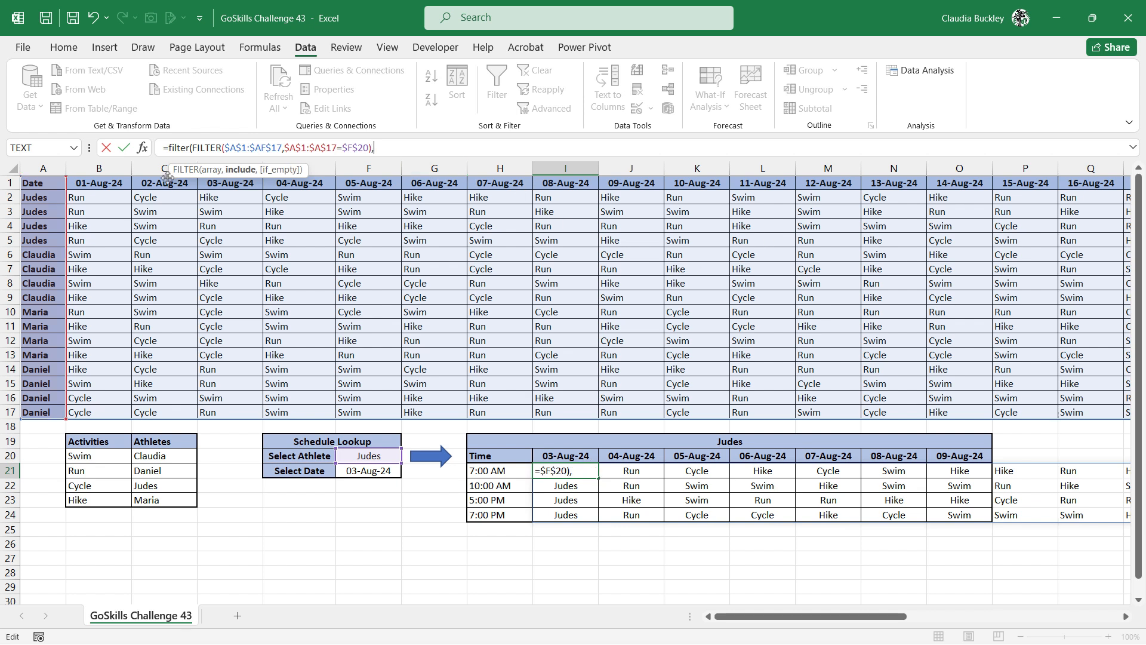
Give the outer FILTER the include condition $A$1:$AF$1=I20, with the date header range absolute and I20 relative
{"action": "left_click", "coordinate": [27, 182]}
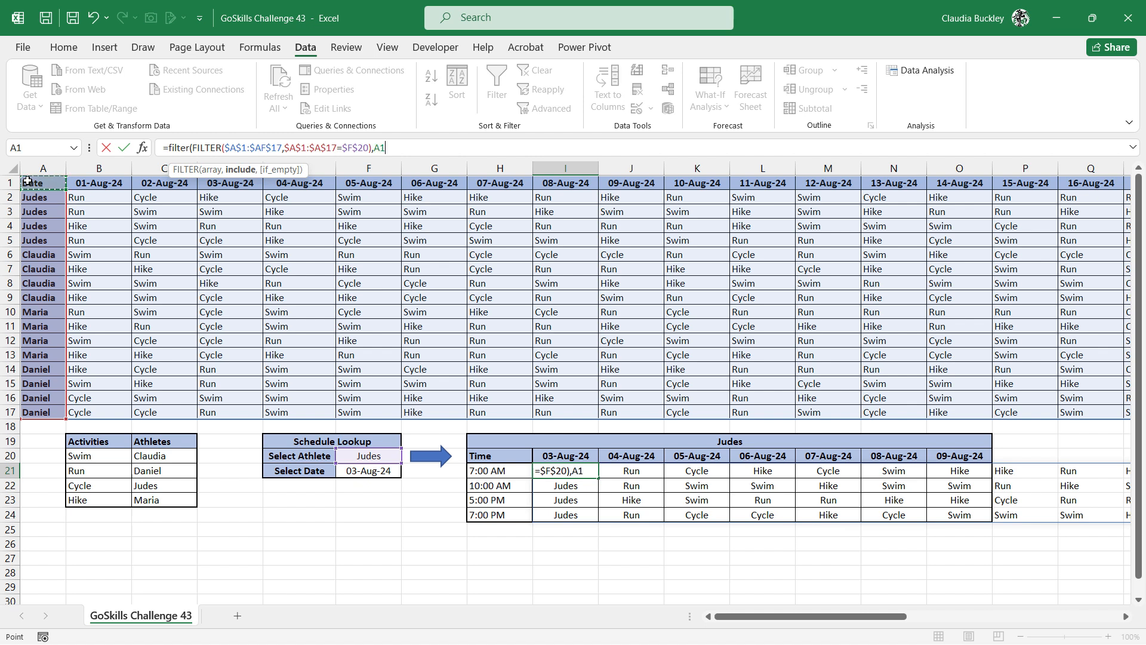
{"action": "key", "text": "ctrl+shift+Right"}
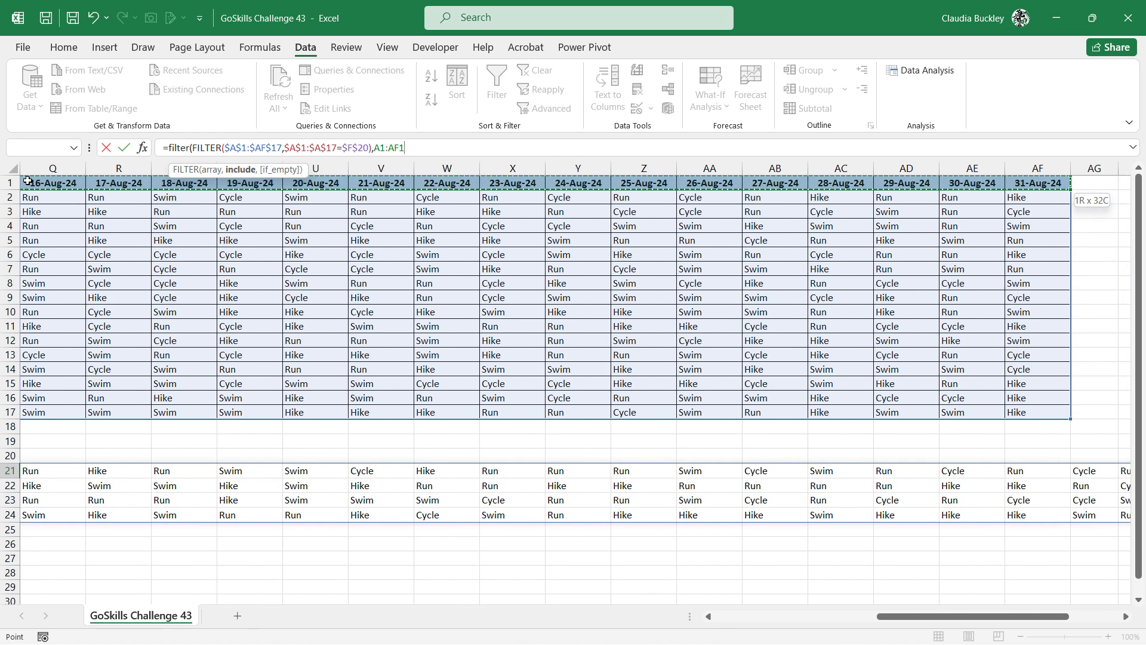
{"action": "key", "text": "F4"}
{"action": "type", "text": "="}
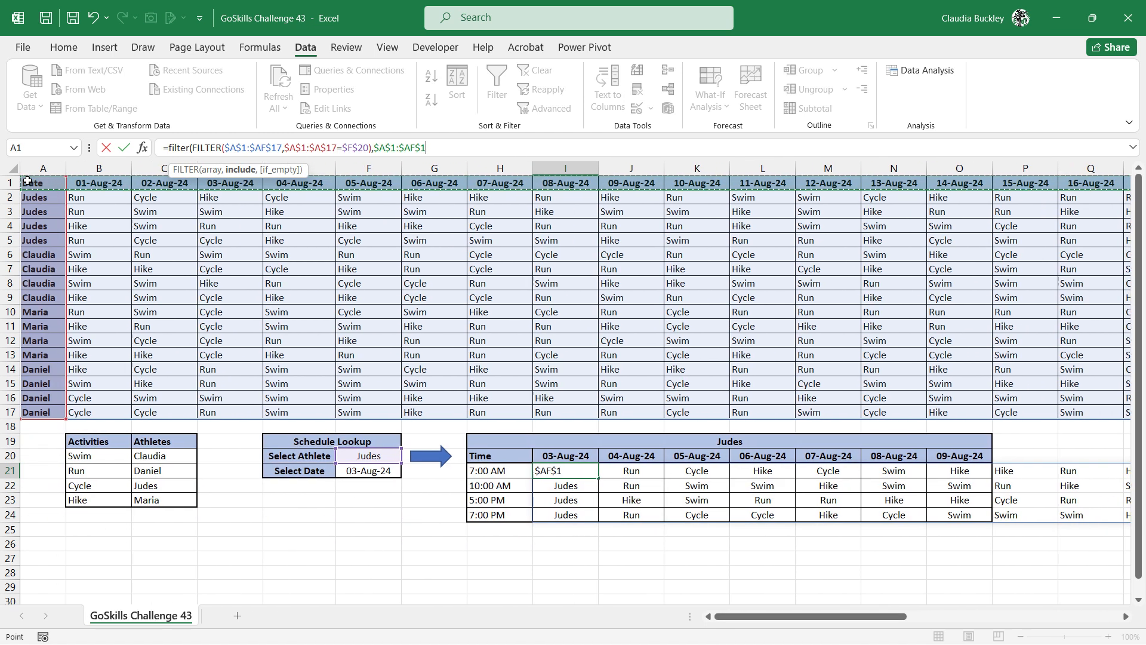
{"action": "left_click", "coordinate": [555, 457]}
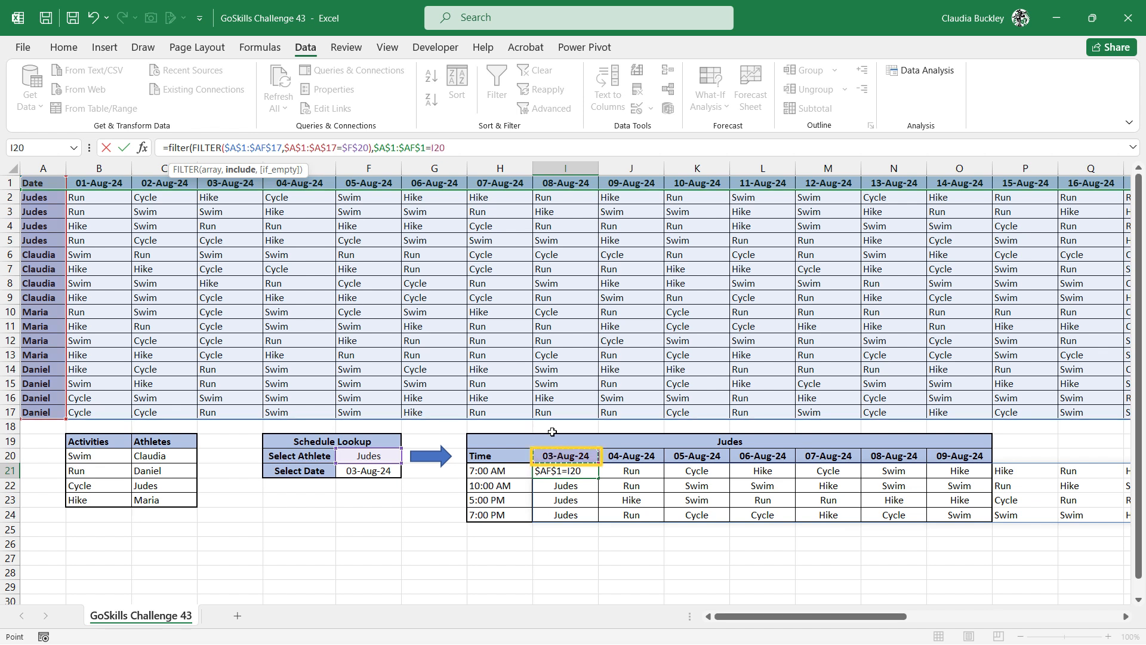
Add "No schedule" as the outer FILTER's if_empty argument and enter the nested formula in I21
{"action": "type", "text": ","}
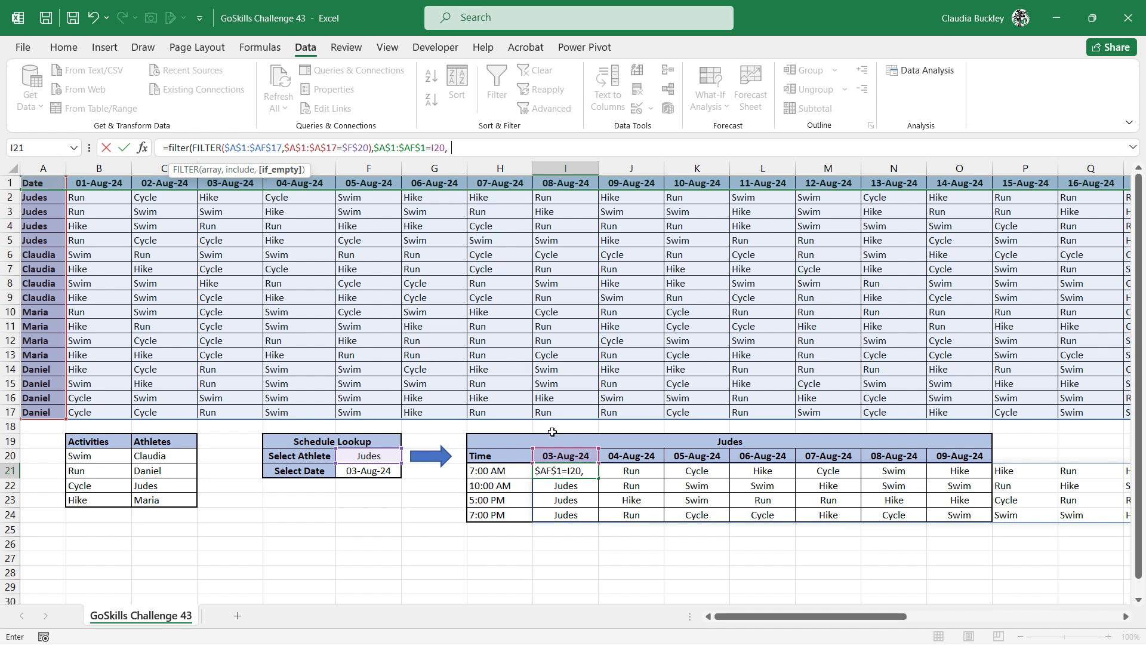
{"action": "type", "text": "No schedule\")"}
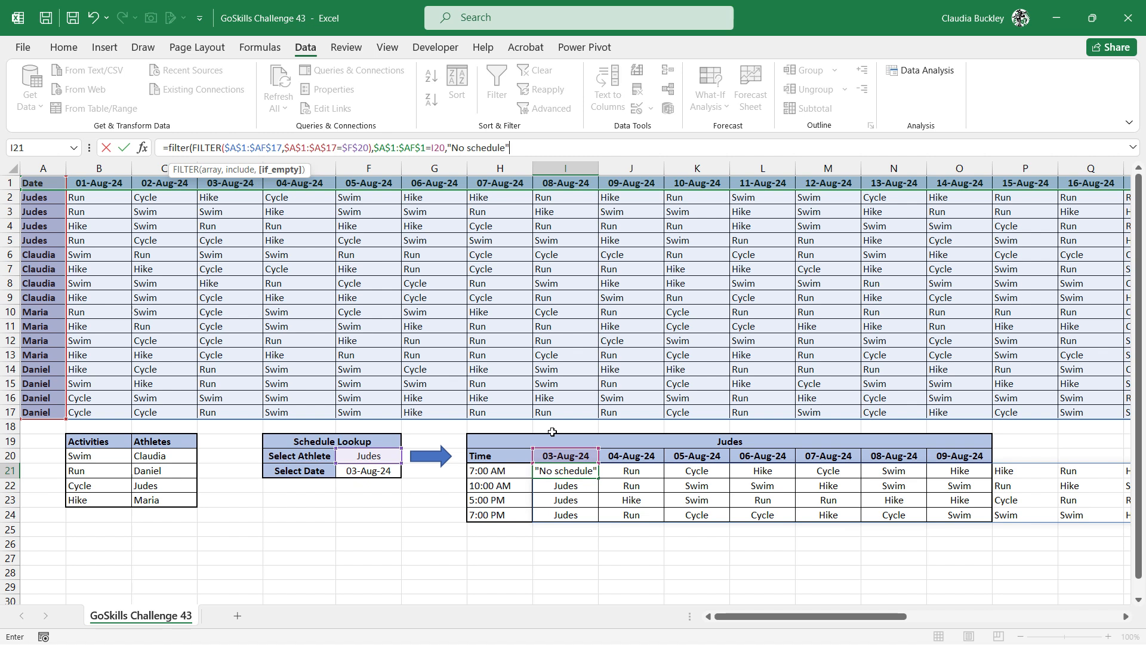
{"action": "key", "text": "Return"}
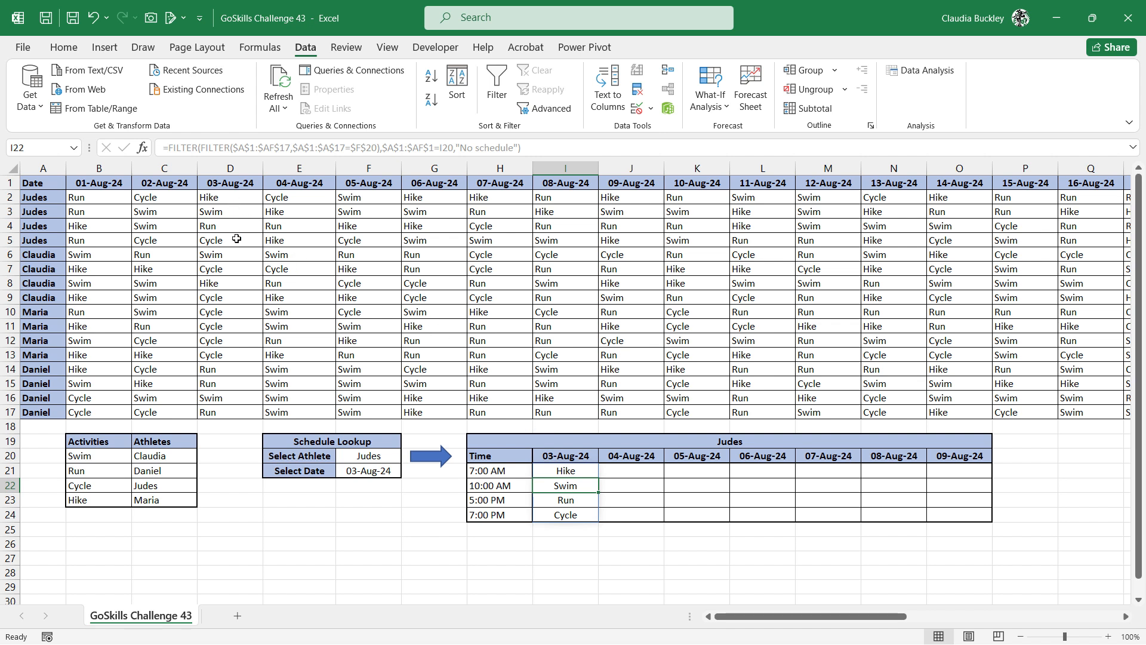
Change the Schedule Lookup date in F21 to 04-Aug-24 to test the nested formula
{"action": "left_click", "coordinate": [619, 459]}
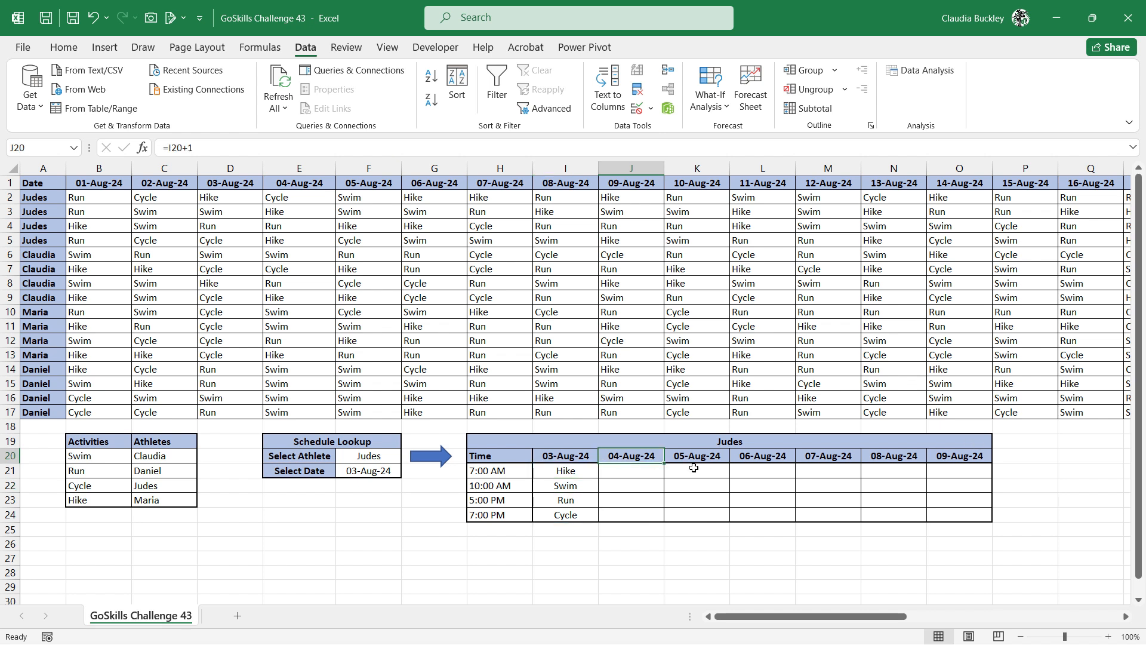
{"action": "left_click", "coordinate": [373, 472]}
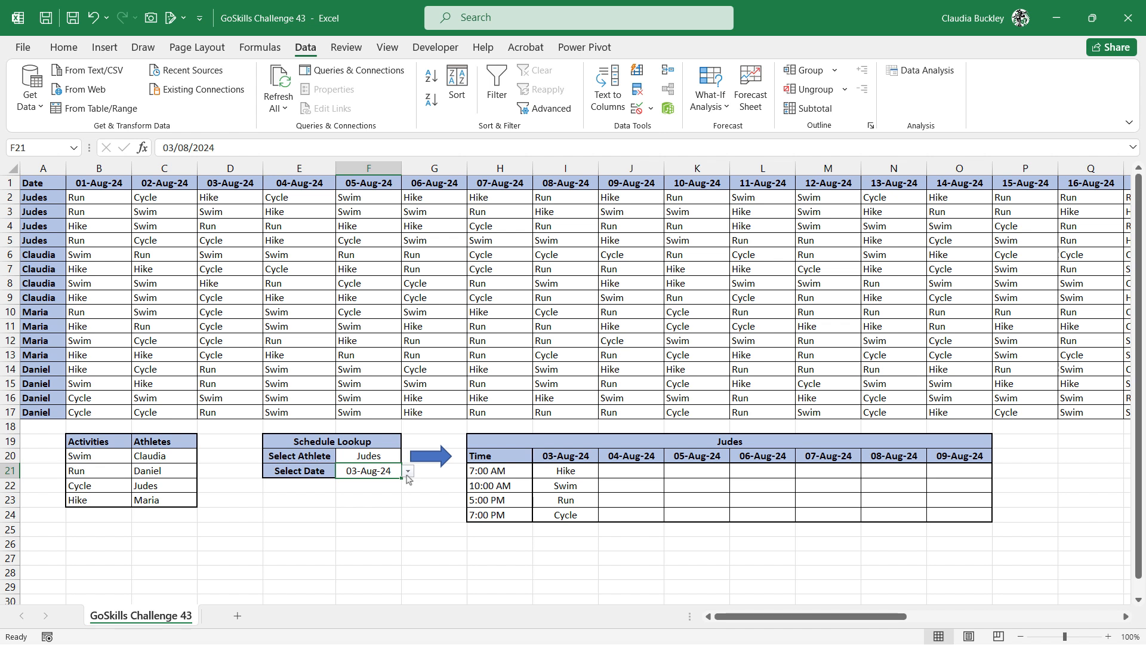
{"action": "left_click", "coordinate": [408, 471]}
{"action": "left_click", "coordinate": [384, 502]}
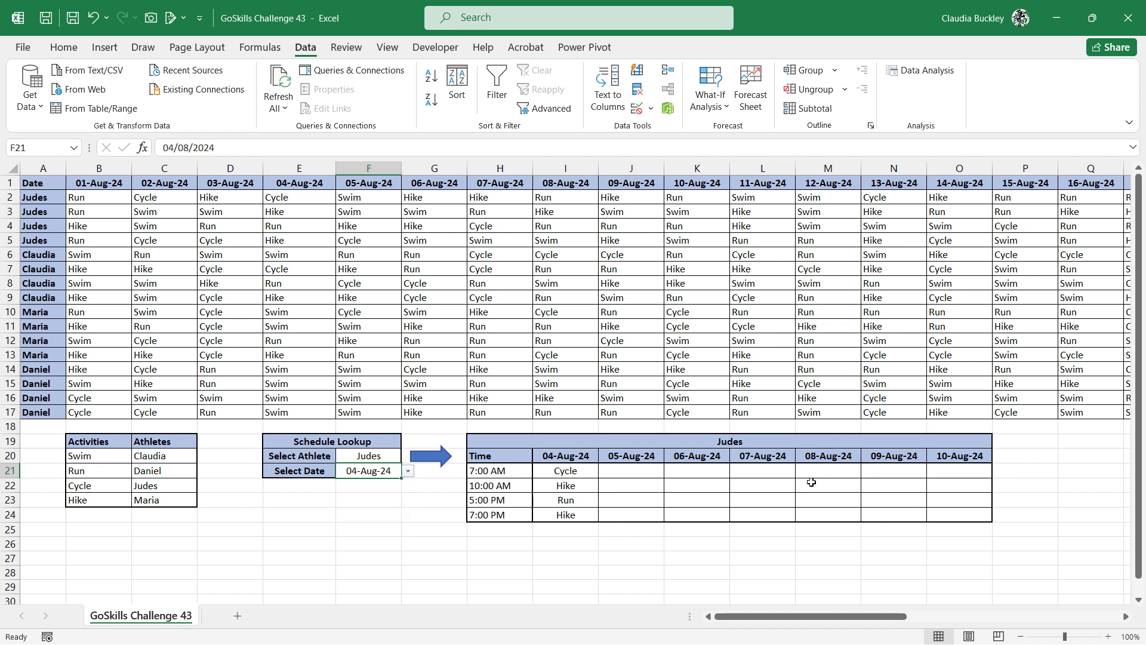
Copy the nested FILTER formula from I21 across the remaining dates in J21:O21 of the results table
{"action": "left_click", "coordinate": [586, 473]}
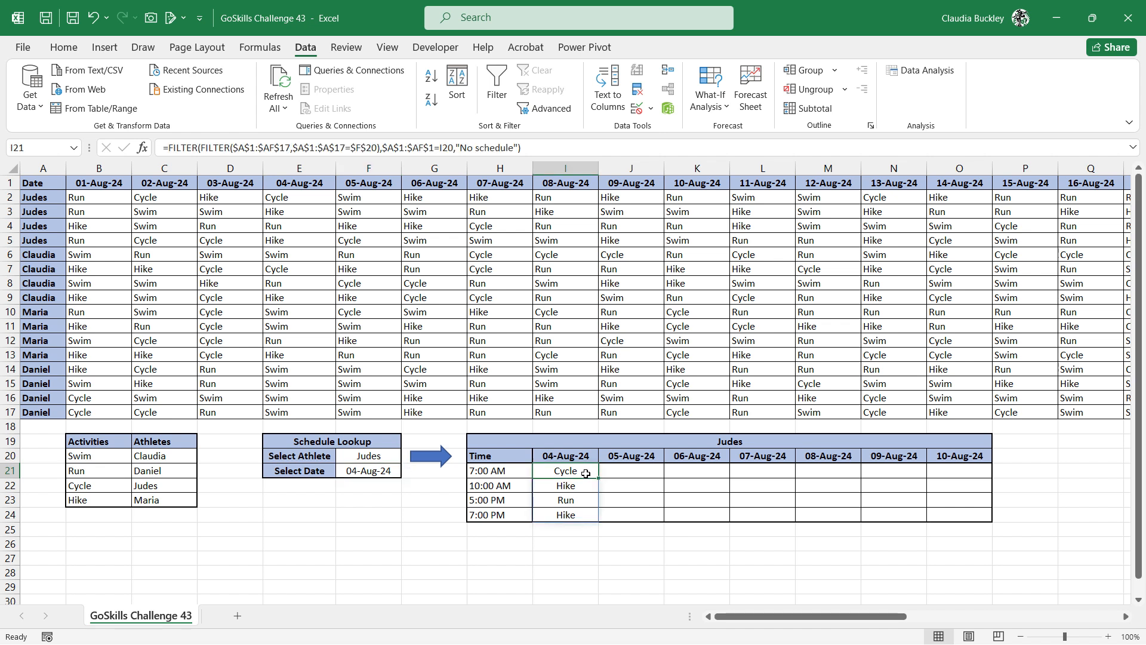
{"action": "key", "text": "ctrl+c"}
{"action": "left_click", "coordinate": [629, 469]}
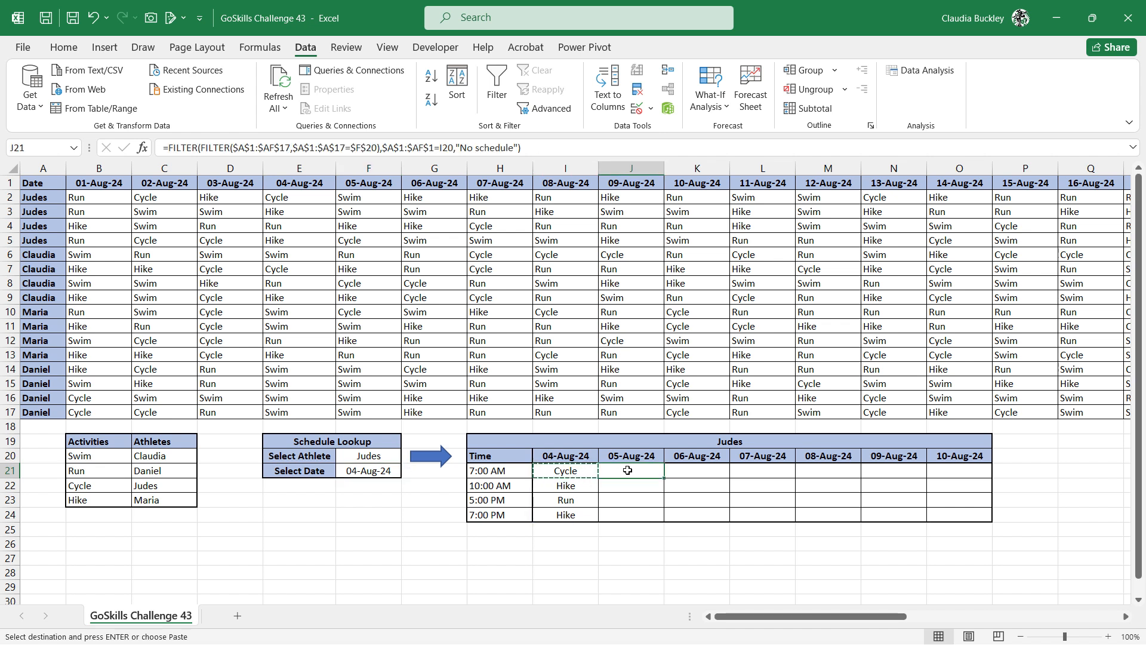
{"action": "key", "text": "shift+Right"}
{"action": "key", "text": "shift+Right"}
{"action": "key", "text": "shift+Right"}
{"action": "key", "text": "shift+Right"}
{"action": "key", "text": "shift+Right"}
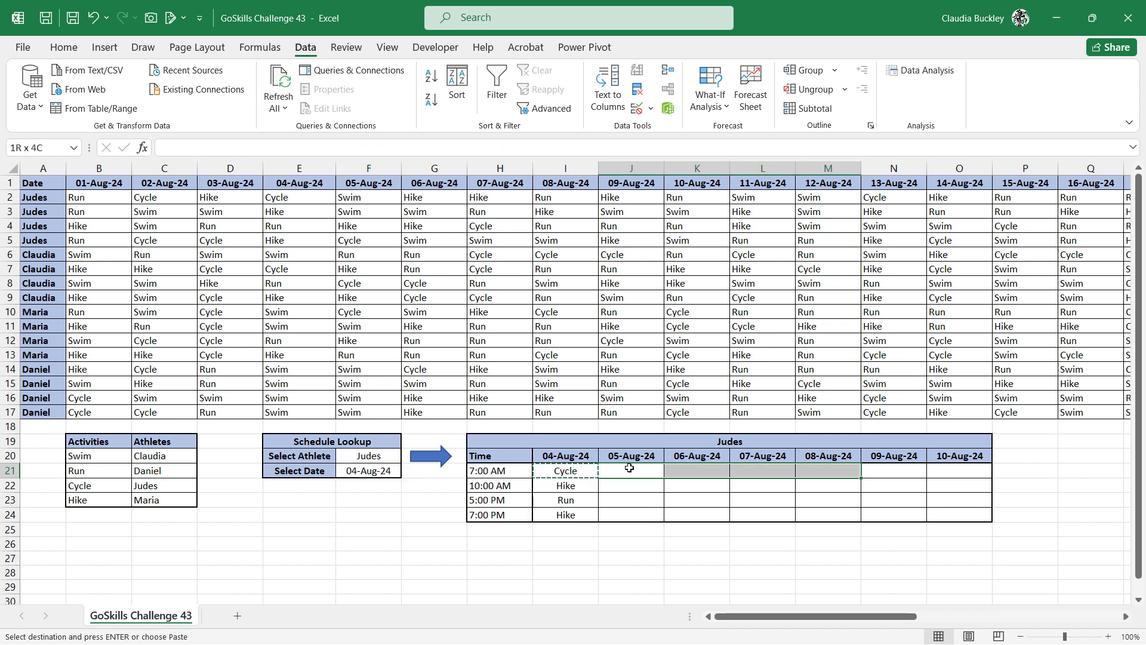
{"action": "key", "text": "ctrl+v"}
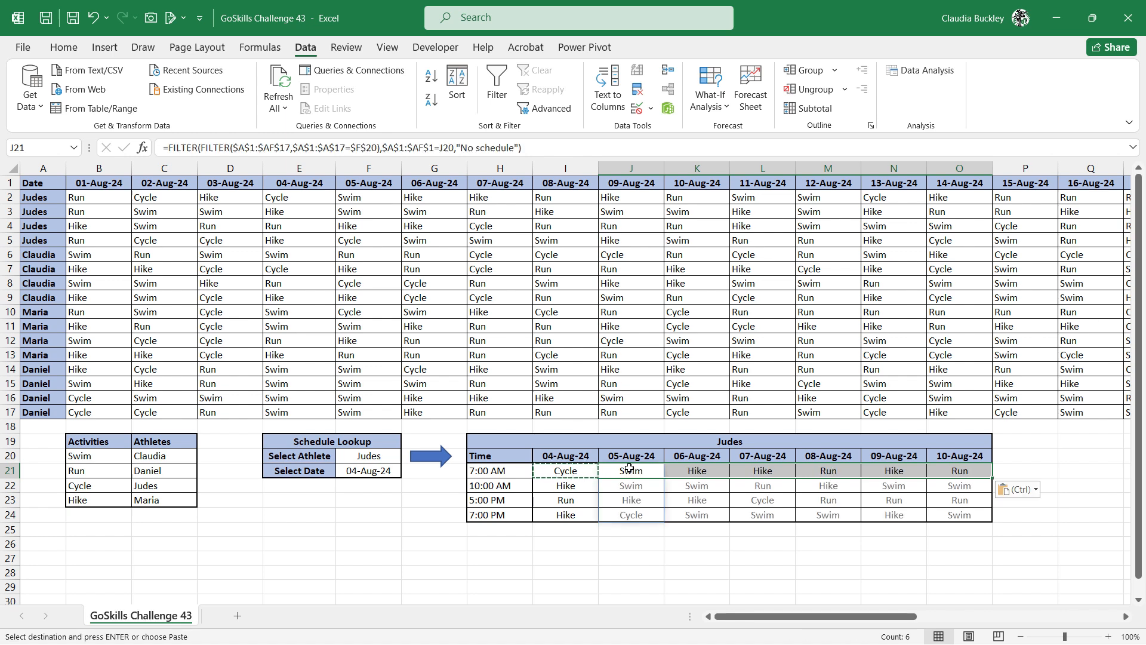
{"action": "key", "text": "Down"}
{"action": "key", "text": "Escape"}
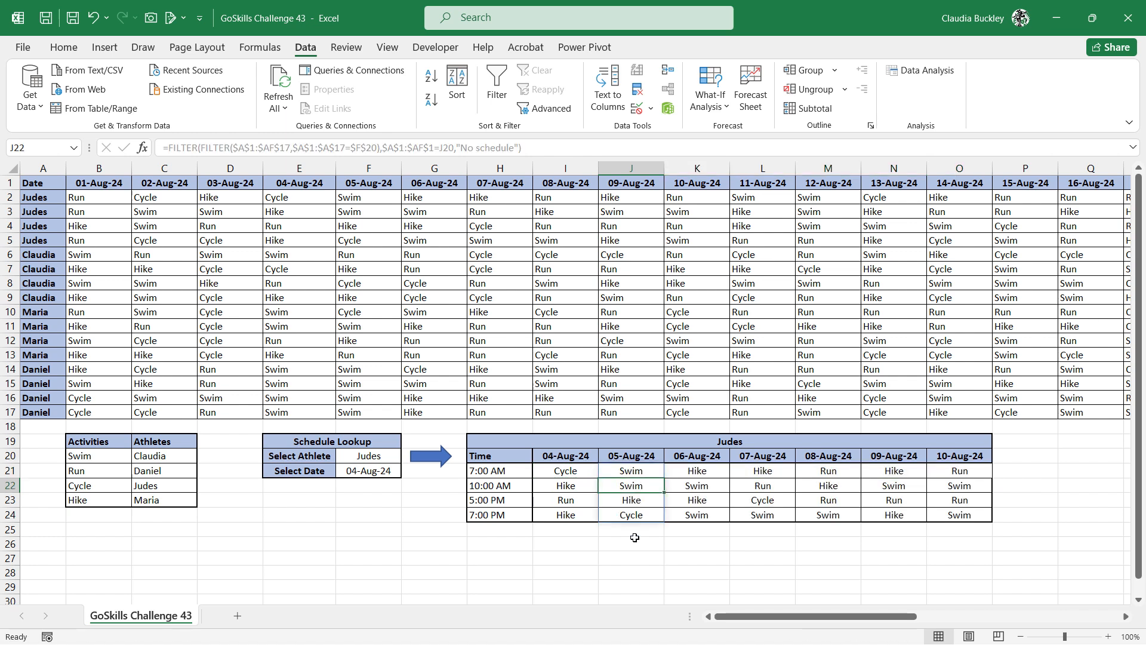
Test the lookup with the date 07-Aug-24 in F21 and the second listed athlete in F20
{"action": "left_click", "coordinate": [388, 469]}
{"action": "left_click", "coordinate": [408, 471]}
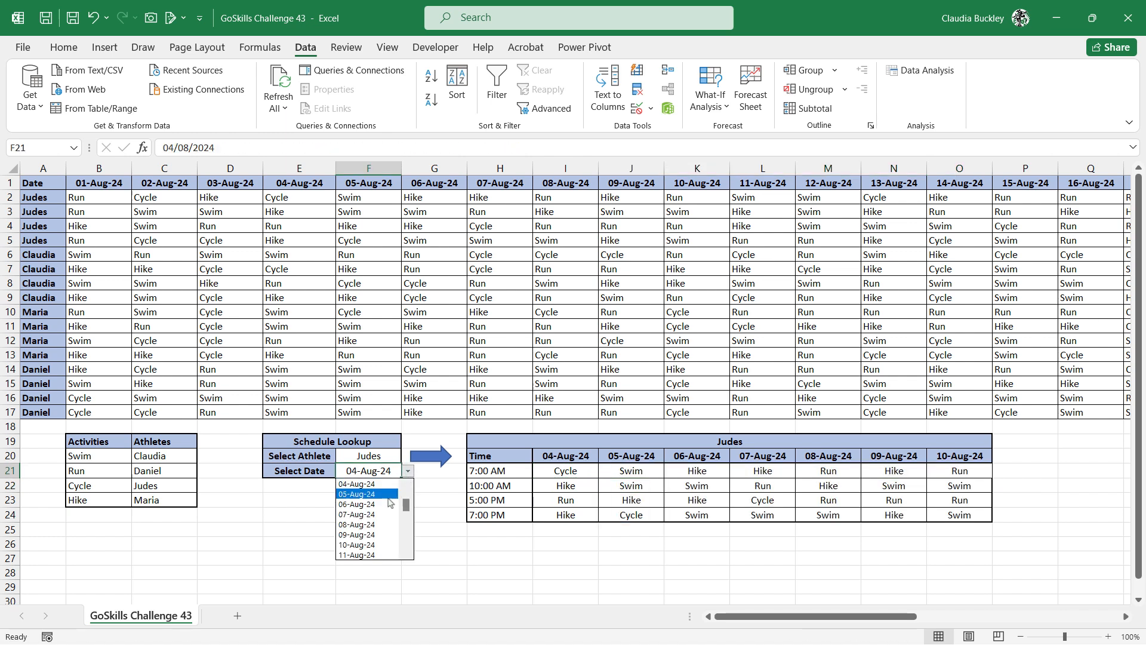
{"action": "left_click", "coordinate": [382, 515]}
{"action": "left_click", "coordinate": [388, 456]}
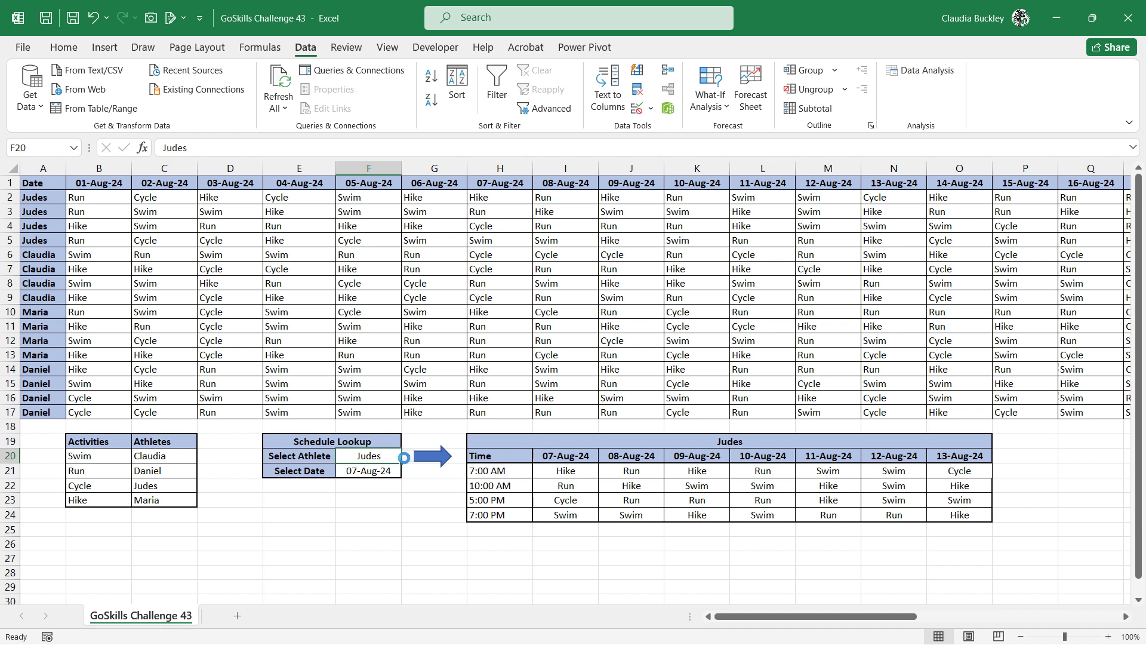
{"action": "left_click", "coordinate": [408, 456]}
{"action": "left_click", "coordinate": [386, 493]}
{"action": "left_click", "coordinate": [408, 456]}
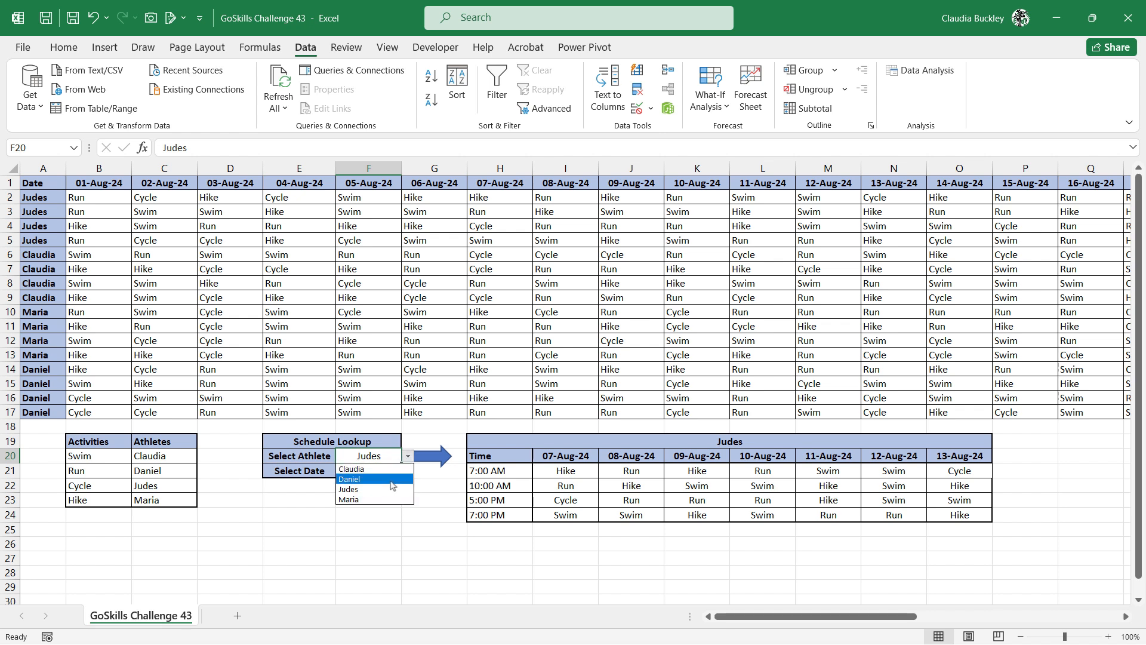
{"action": "left_click", "coordinate": [385, 480]}
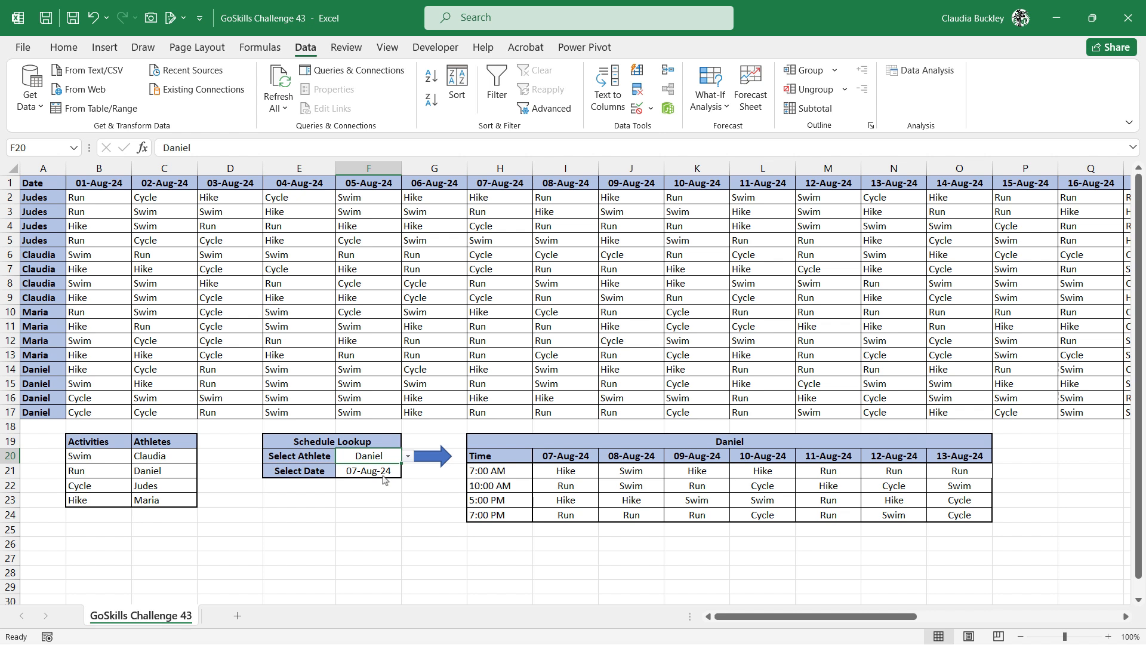
Set the Schedule Lookup date in F21 to 29-Aug-24 to test a week running past the end of the schedule
{"action": "left_click", "coordinate": [400, 474]}
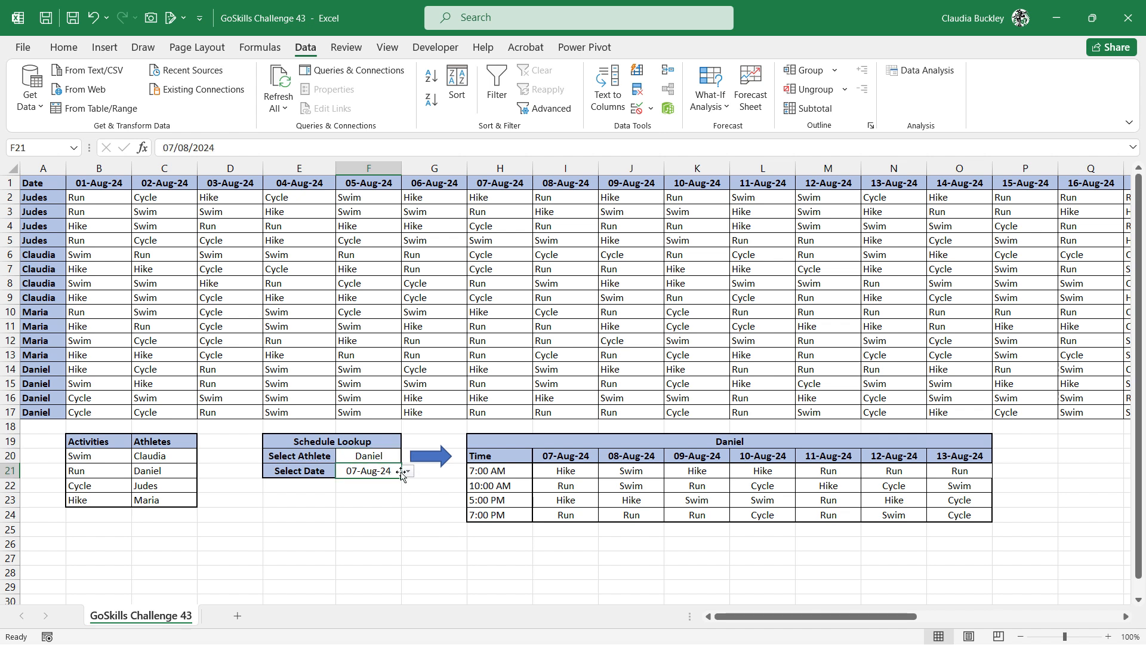
{"action": "left_click", "coordinate": [407, 471]}
{"action": "scroll", "coordinate": [387, 539], "scroll_direction": "down", "scroll_amount": 6}
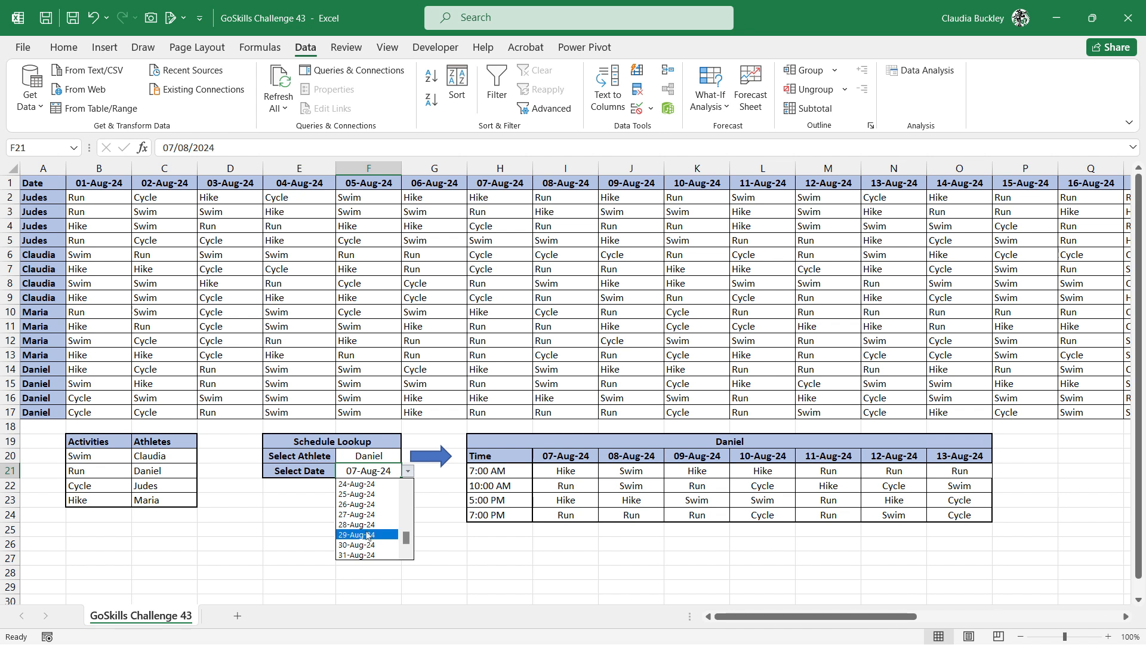
{"action": "left_click", "coordinate": [365, 534]}
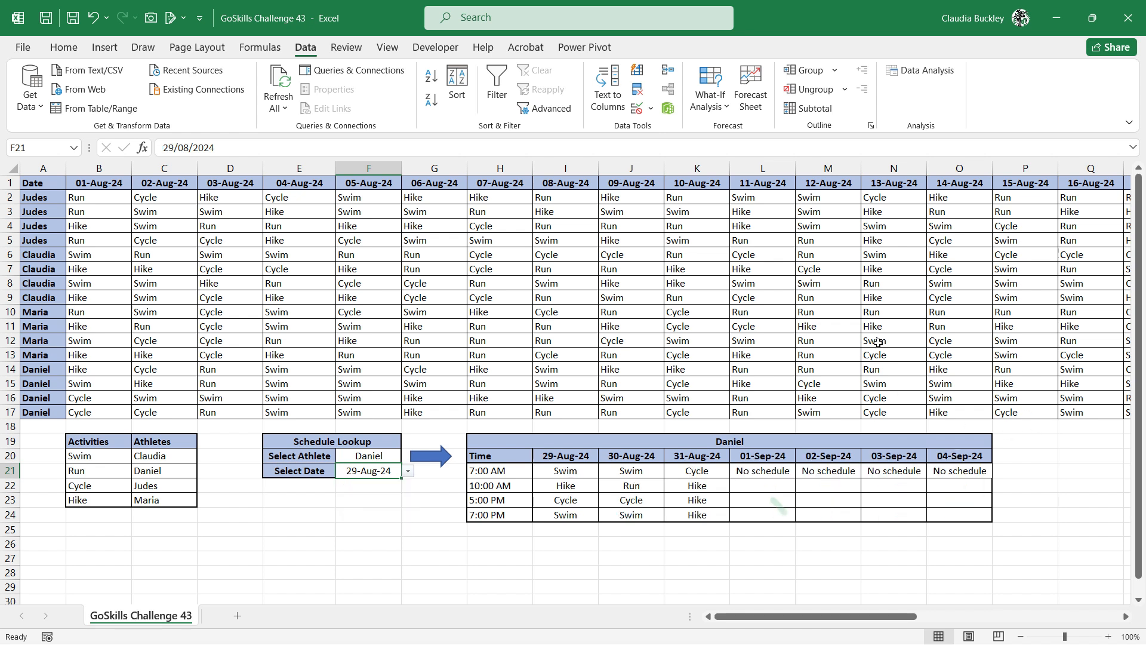